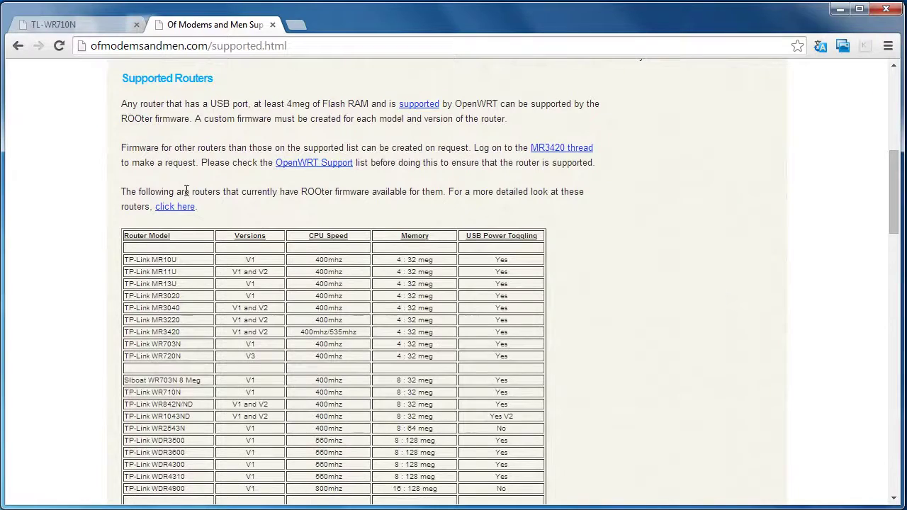
- Examine the TP-Link WR710N's hardware versions through the detailed supported-router list and its OpenWrt wiki page, and close that page
{"action": "left_click", "coordinate": [173, 208]}
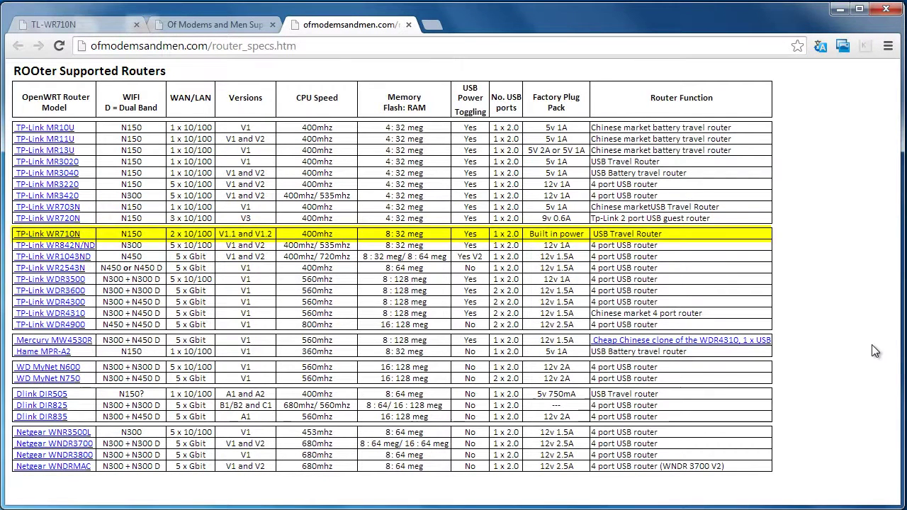
{"action": "left_click", "coordinate": [66, 236]}
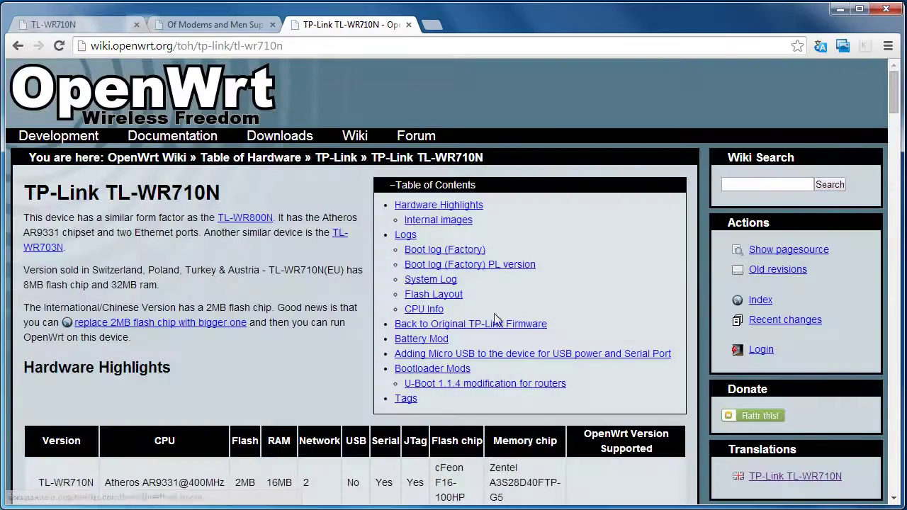
{"action": "scroll", "coordinate": [521, 365], "scroll_direction": "down", "scroll_amount": 3}
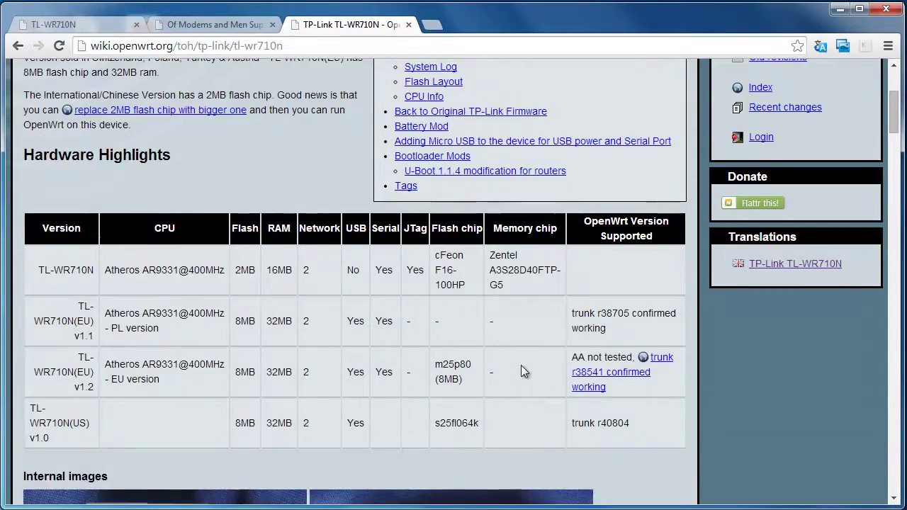
{"action": "scroll", "coordinate": [521, 367], "scroll_direction": "down", "scroll_amount": 2}
{"action": "scroll", "coordinate": [521, 366], "scroll_direction": "down", "scroll_amount": 1}
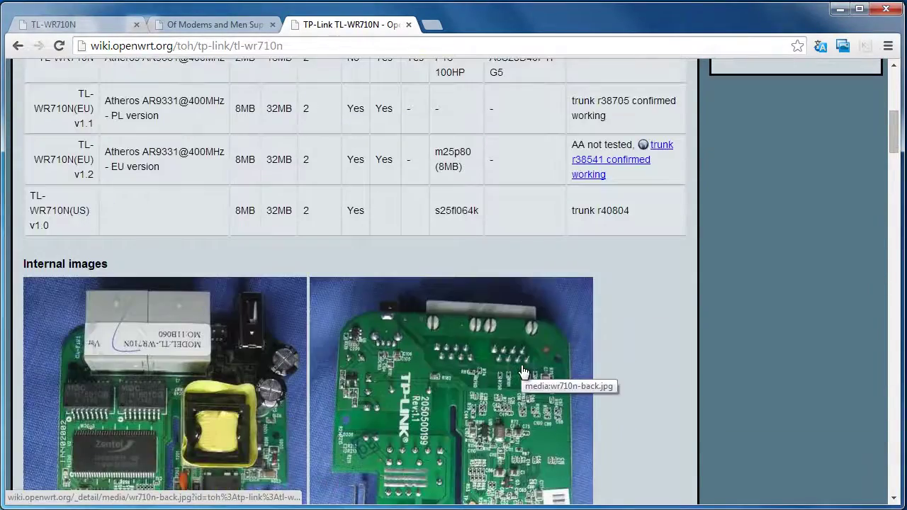
{"action": "scroll", "coordinate": [523, 372], "scroll_direction": "down", "scroll_amount": 2}
{"action": "scroll", "coordinate": [724, 388], "scroll_direction": "up", "scroll_amount": 4}
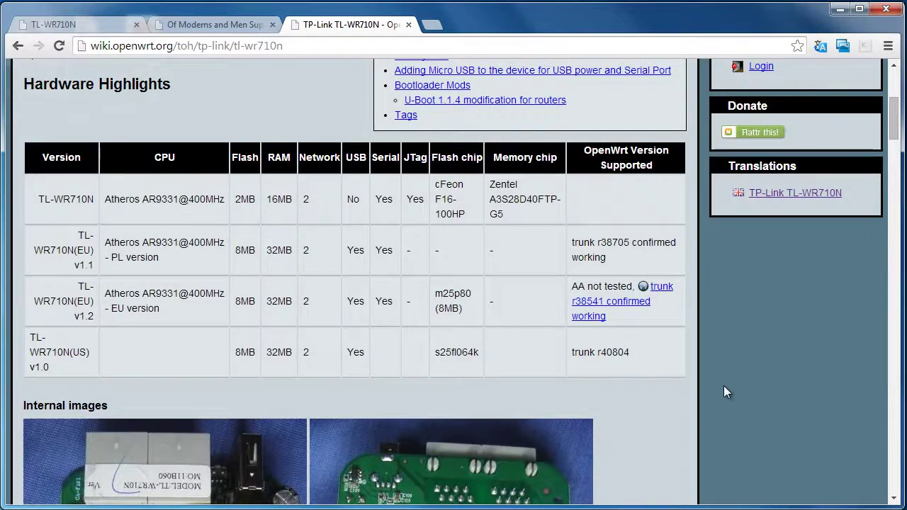
{"action": "scroll", "coordinate": [724, 392], "scroll_direction": "up", "scroll_amount": 2}
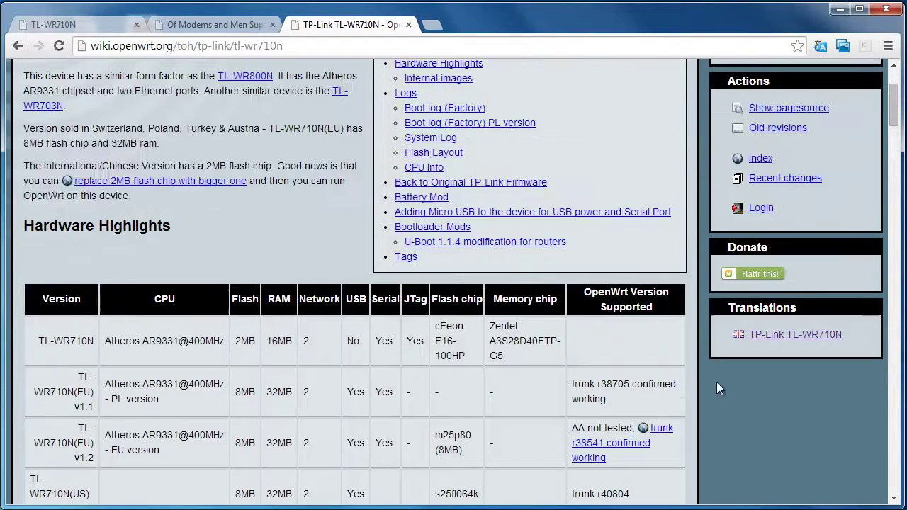
{"action": "left_click", "coordinate": [409, 24]}
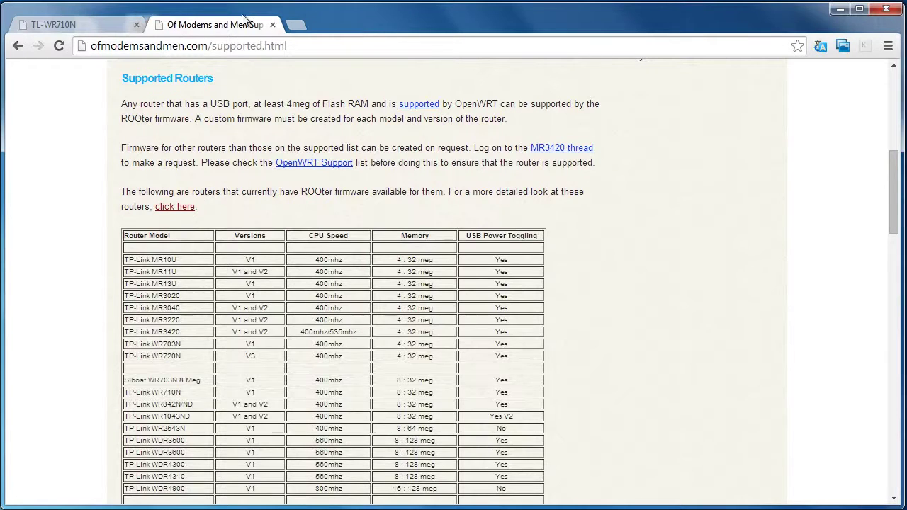
- Download the FunnelWeb 2014-04-14 firmware for the TP-Link WR710N V1 and save it under its suggested file name in the Загрузки folder
{"action": "scroll", "coordinate": [624, 358], "scroll_direction": "up", "scroll_amount": 6}
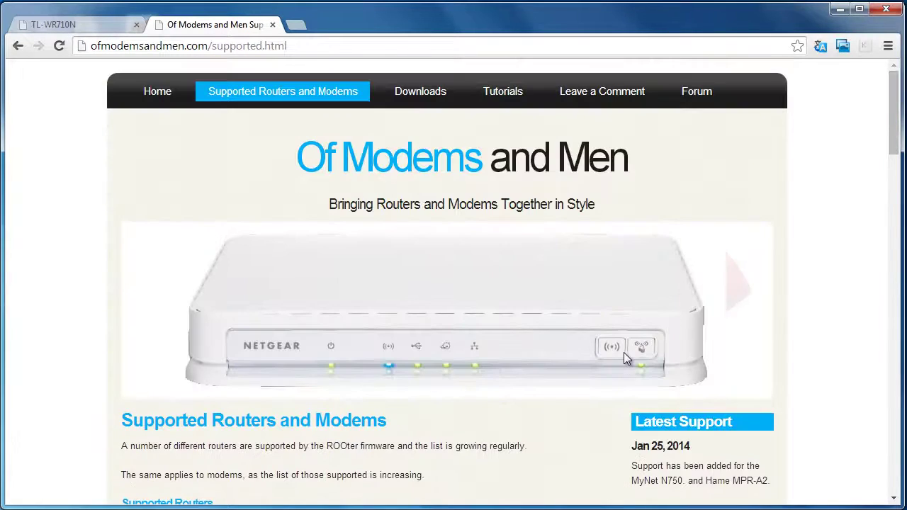
{"action": "left_click", "coordinate": [418, 90]}
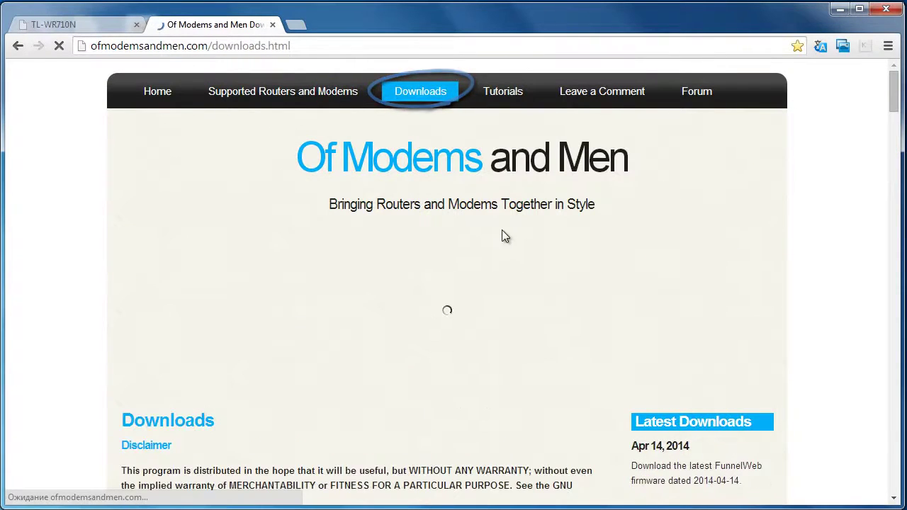
{"action": "scroll", "coordinate": [502, 230], "scroll_direction": "down", "scroll_amount": 3}
{"action": "scroll", "coordinate": [502, 241], "scroll_direction": "down", "scroll_amount": 15}
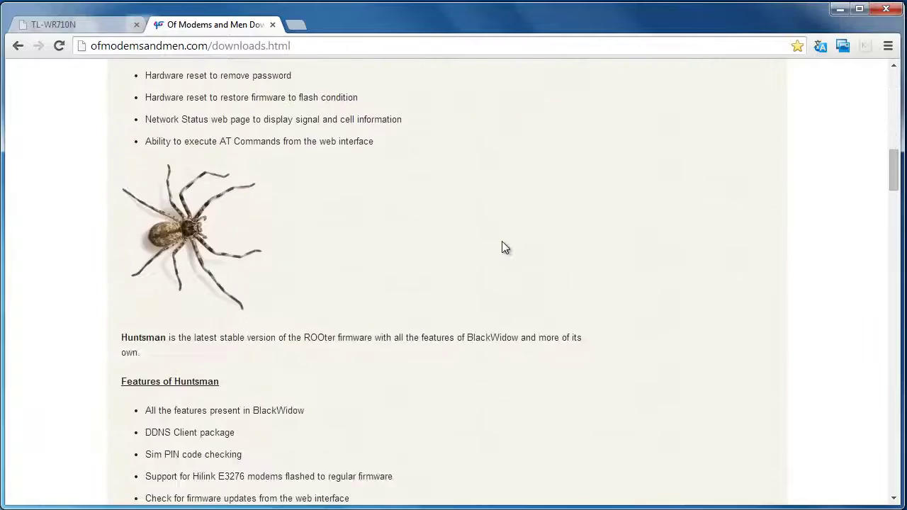
{"action": "scroll", "coordinate": [502, 247], "scroll_direction": "down", "scroll_amount": 5}
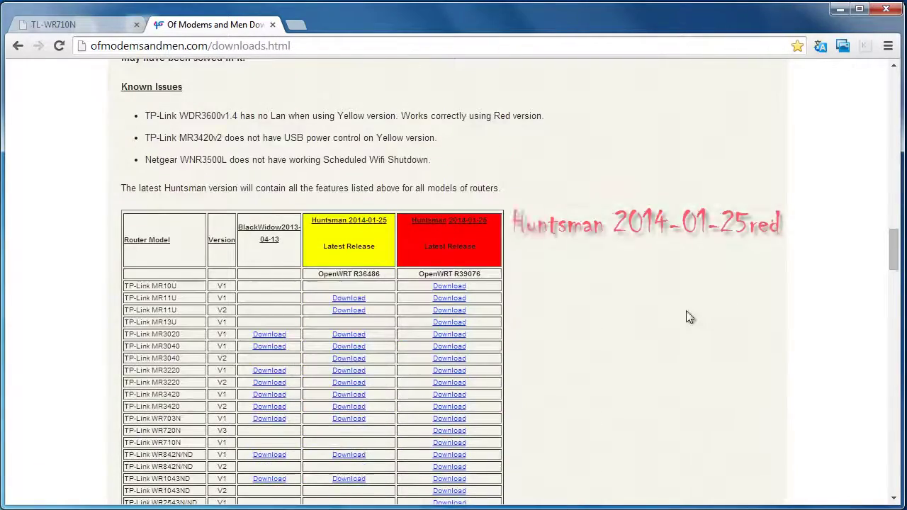
{"action": "scroll", "coordinate": [689, 317], "scroll_direction": "down", "scroll_amount": 5}
{"action": "scroll", "coordinate": [686, 312], "scroll_direction": "down", "scroll_amount": 10}
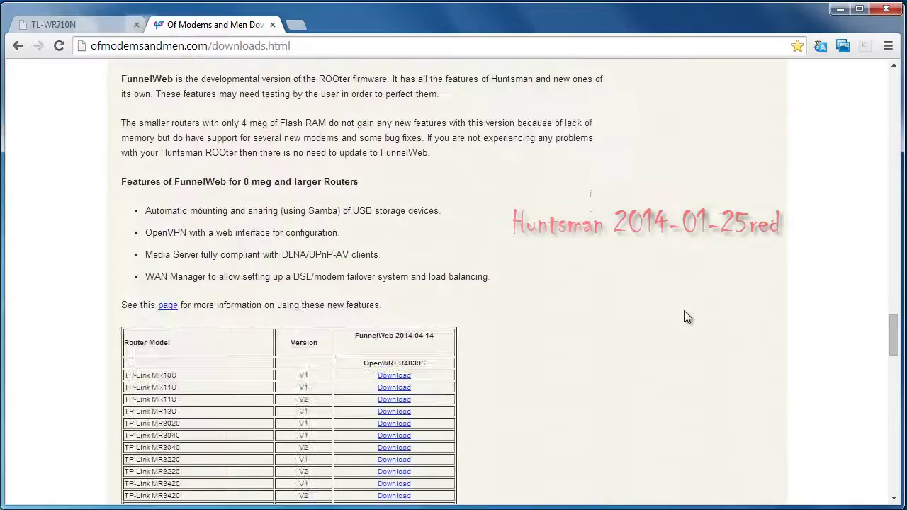
{"action": "scroll", "coordinate": [392, 280], "scroll_direction": "down", "scroll_amount": 1}
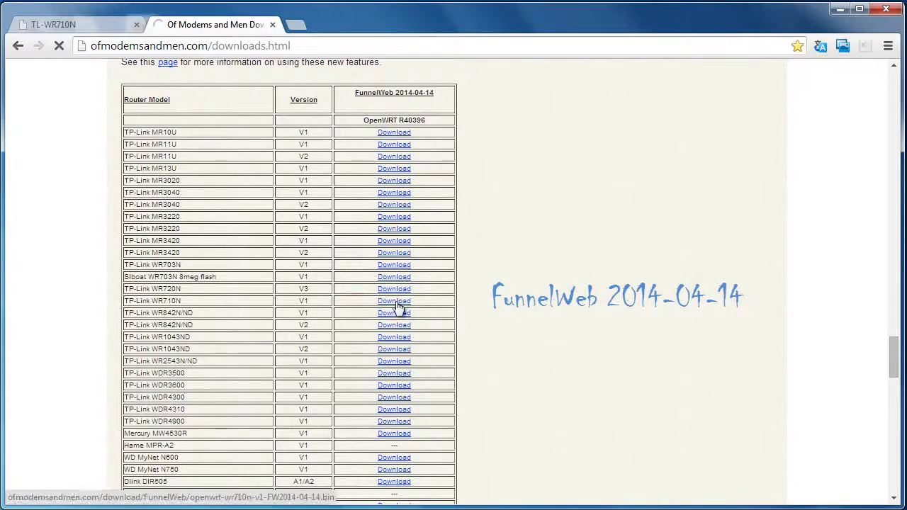
{"action": "left_click", "coordinate": [396, 303]}
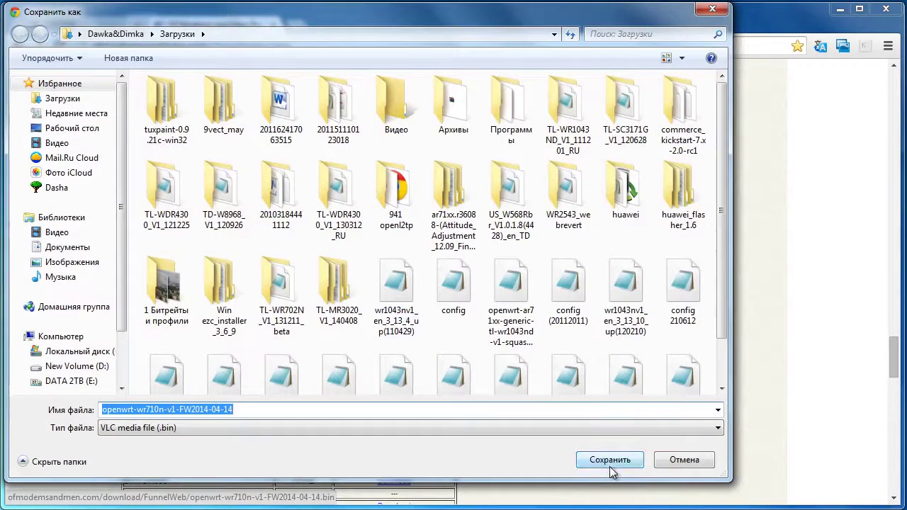
{"action": "left_click", "coordinate": [610, 461]}
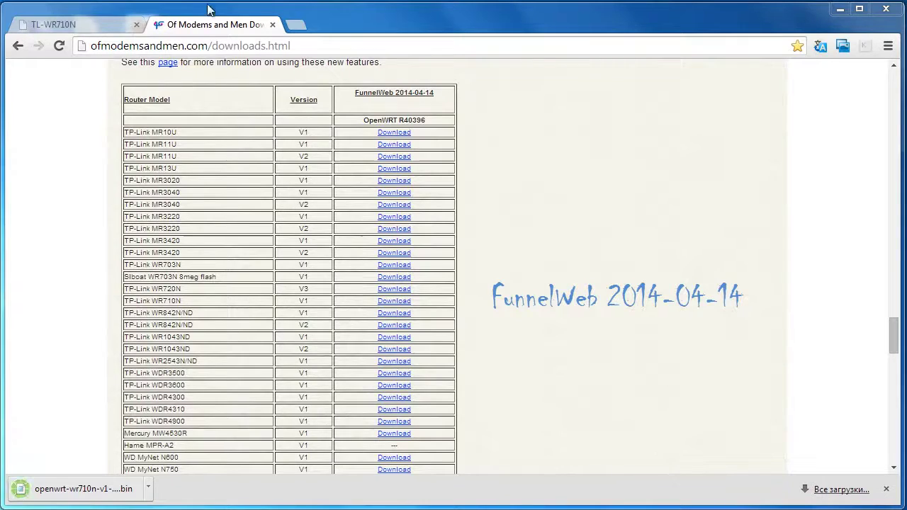
- Upgrade the TL-WR710N router's firmware using the file openwrt-wr710n-v1-FW2014-04-14 and confirm the upgrade
{"action": "left_click", "coordinate": [97, 25]}
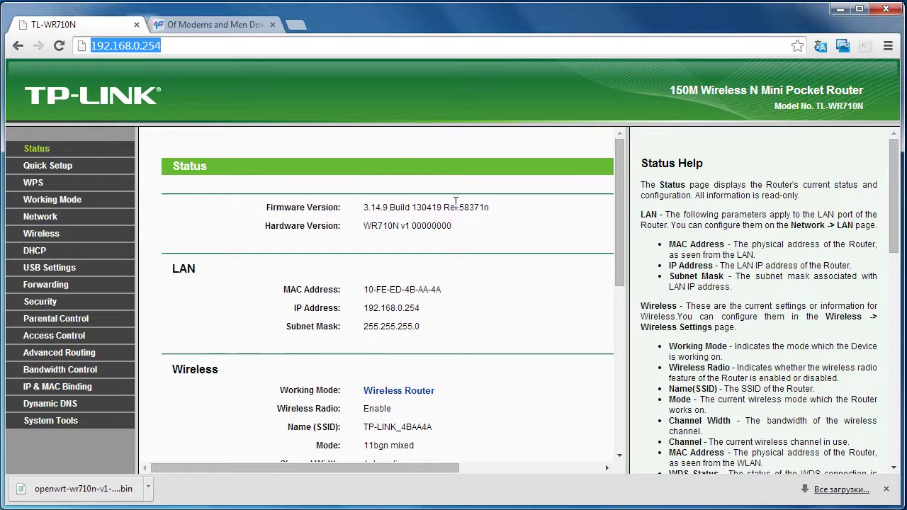
{"action": "left_click", "coordinate": [47, 421]}
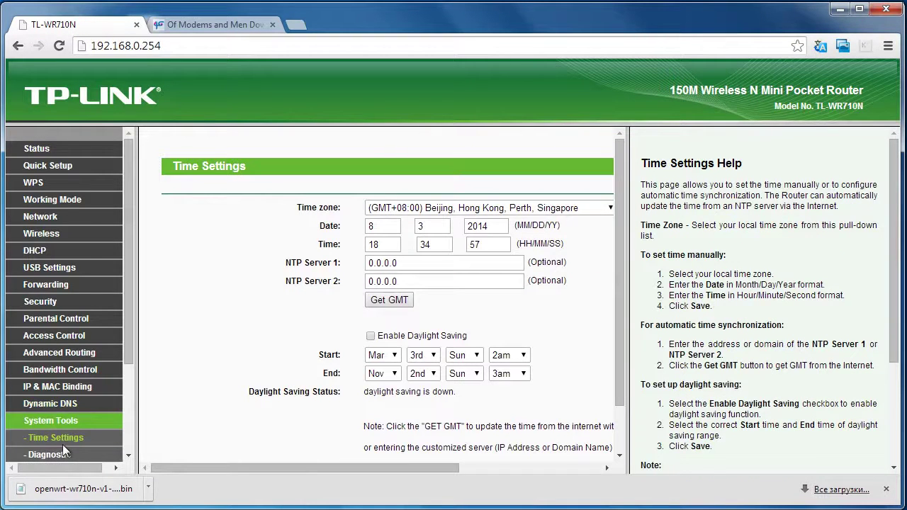
{"action": "scroll", "coordinate": [62, 445], "scroll_direction": "down", "scroll_amount": 3}
{"action": "left_click", "coordinate": [72, 343]}
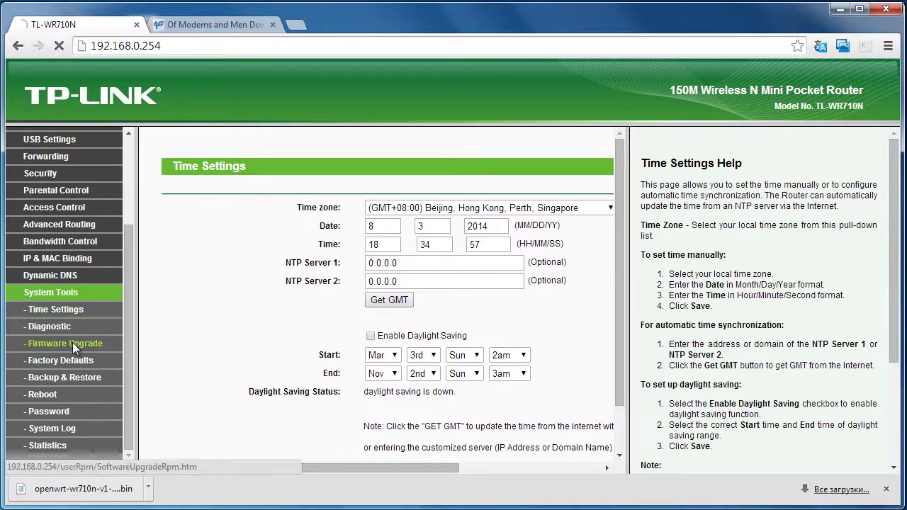
{"action": "left_click", "coordinate": [414, 205]}
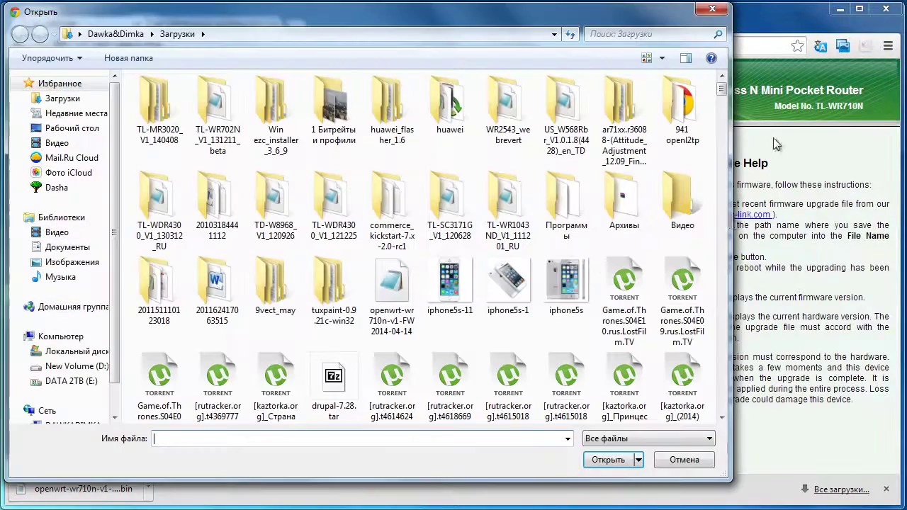
{"action": "double_click", "coordinate": [398, 301]}
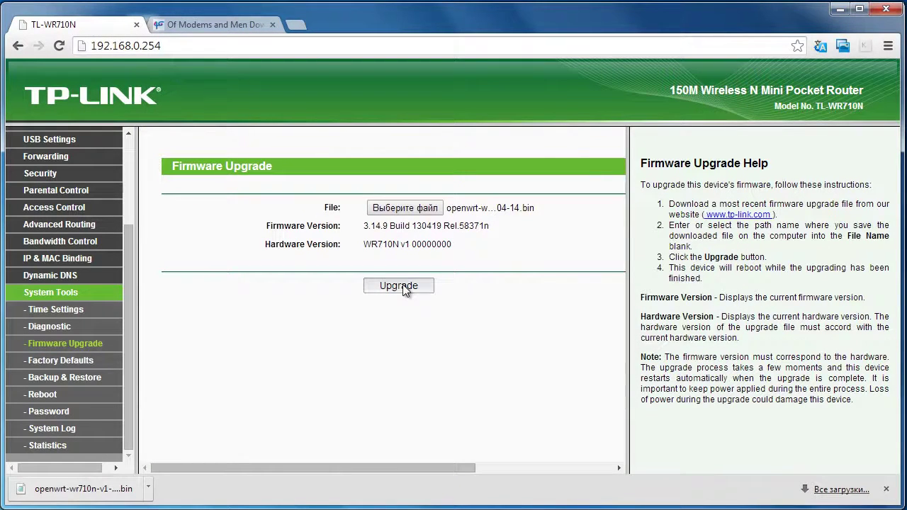
{"action": "left_click", "coordinate": [402, 288]}
{"action": "left_click", "coordinate": [482, 135]}
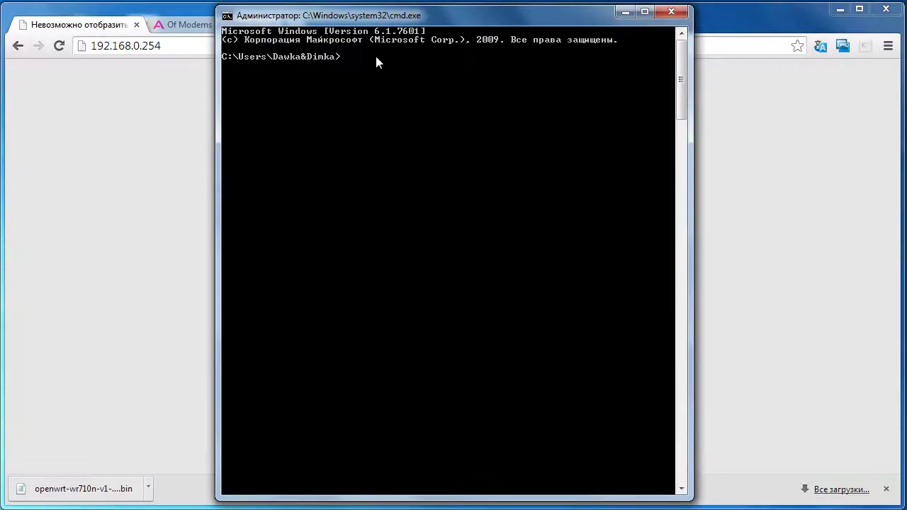
- Check the network configuration with ipconfig, and log in to the router at 192.168.1.1 in the browser as root with a blank password
{"action": "type", "text": "config"}
{"action": "key", "text": "Return"}
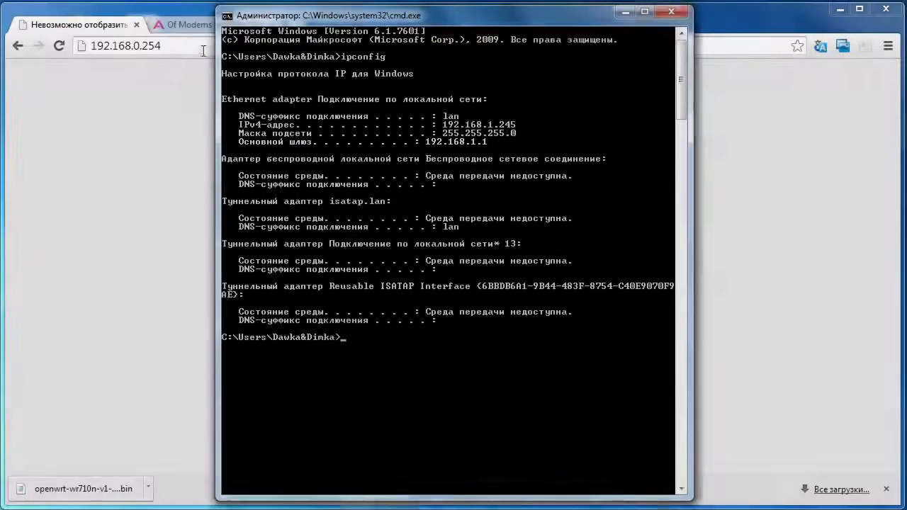
{"action": "left_click", "coordinate": [190, 44]}
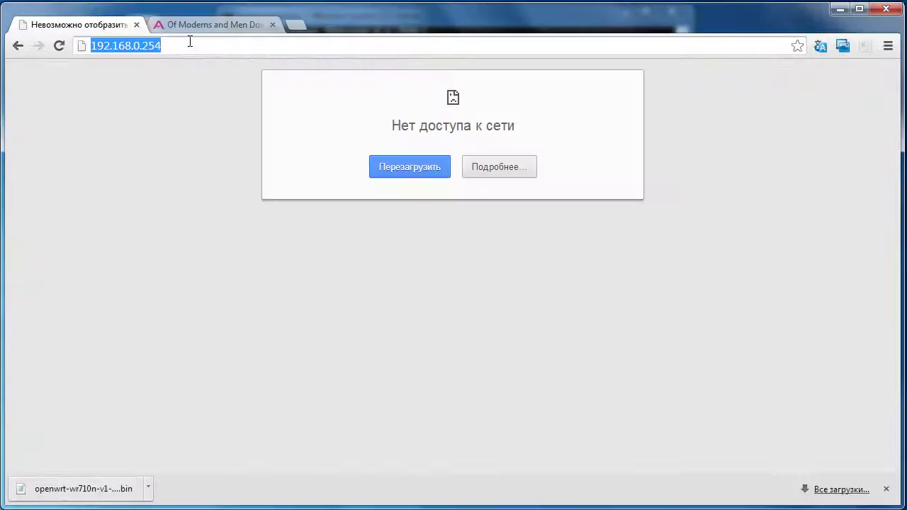
{"action": "type", "text": "192.168.1.1"}
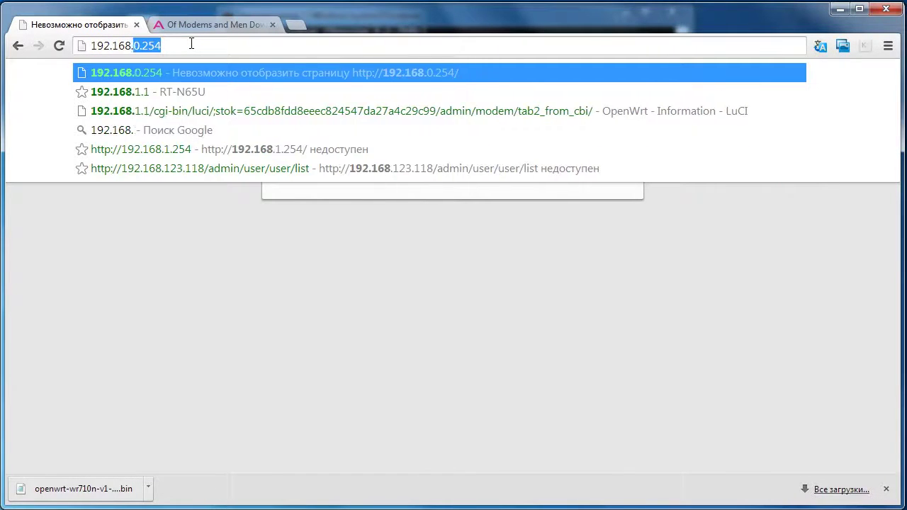
{"action": "key", "text": "Return"}
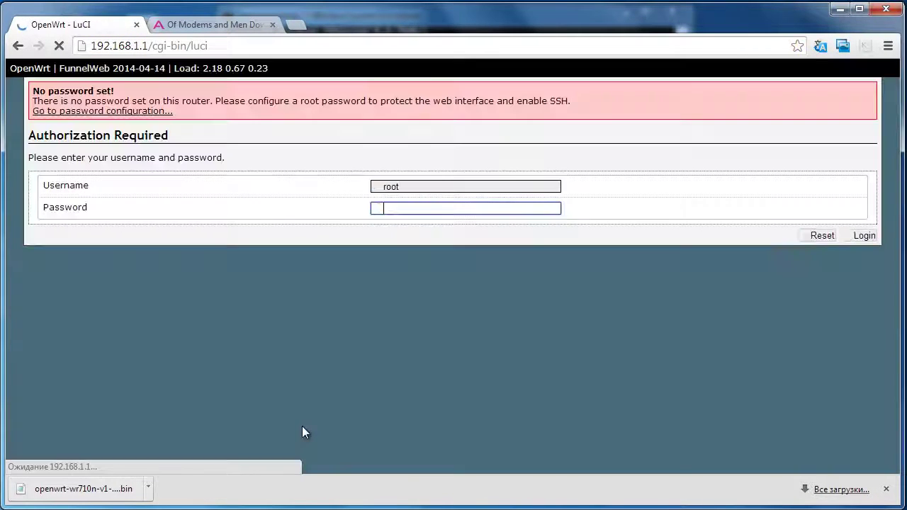
{"action": "left_click", "coordinate": [872, 239]}
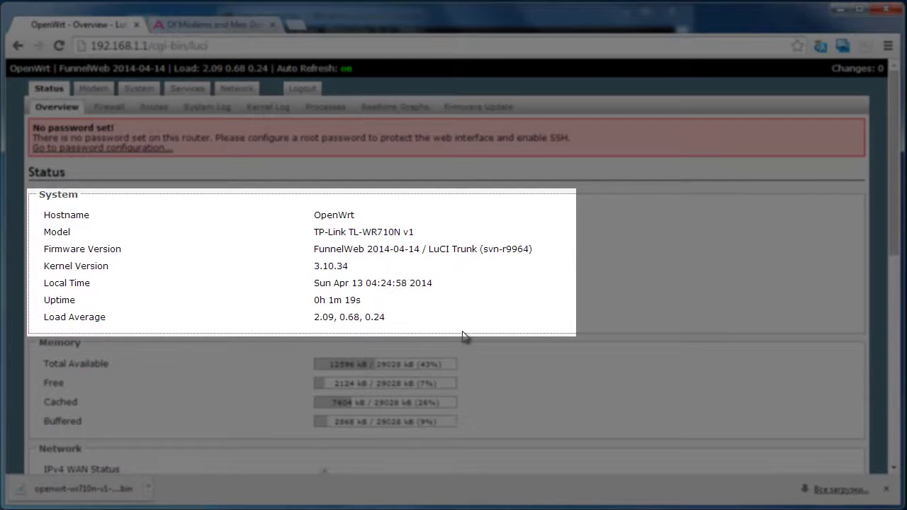
- Set and confirm a new administrator password for the router, save and apply it, and dismiss the finished download notice
{"action": "scroll", "coordinate": [464, 336], "scroll_direction": "down", "scroll_amount": 2}
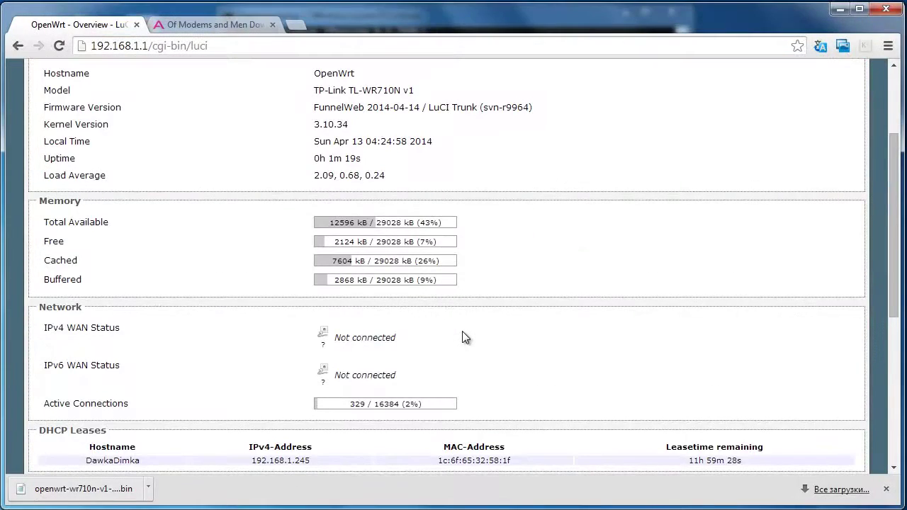
{"action": "scroll", "coordinate": [465, 337], "scroll_direction": "down", "scroll_amount": 4}
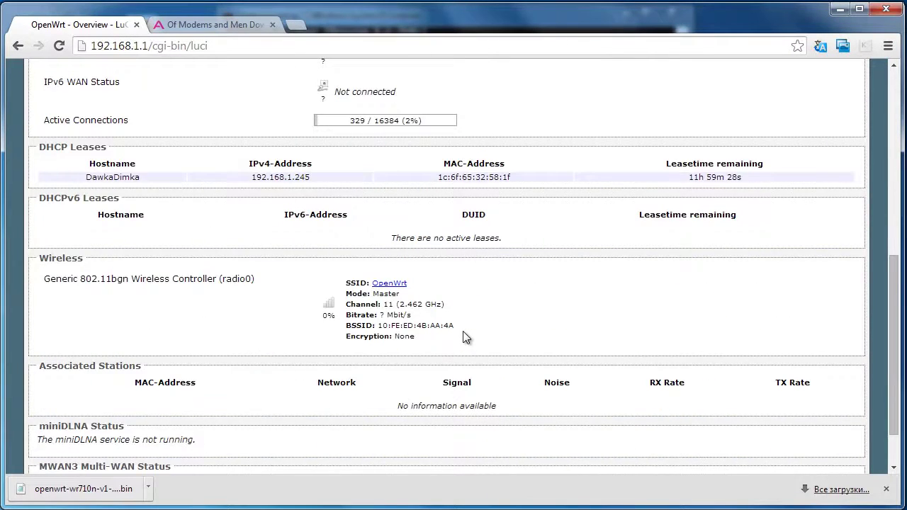
{"action": "scroll", "coordinate": [465, 338], "scroll_direction": "up", "scroll_amount": 2}
{"action": "scroll", "coordinate": [463, 331], "scroll_direction": "up", "scroll_amount": 3}
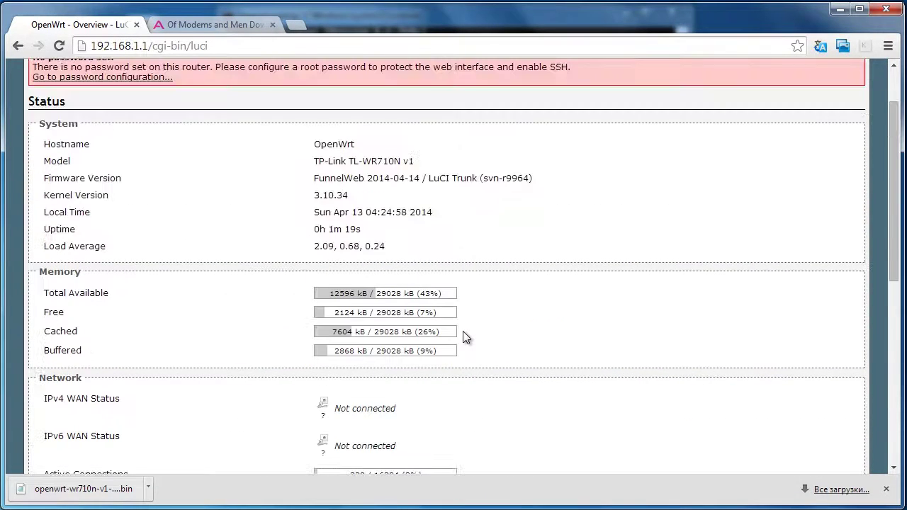
{"action": "left_click", "coordinate": [101, 78]}
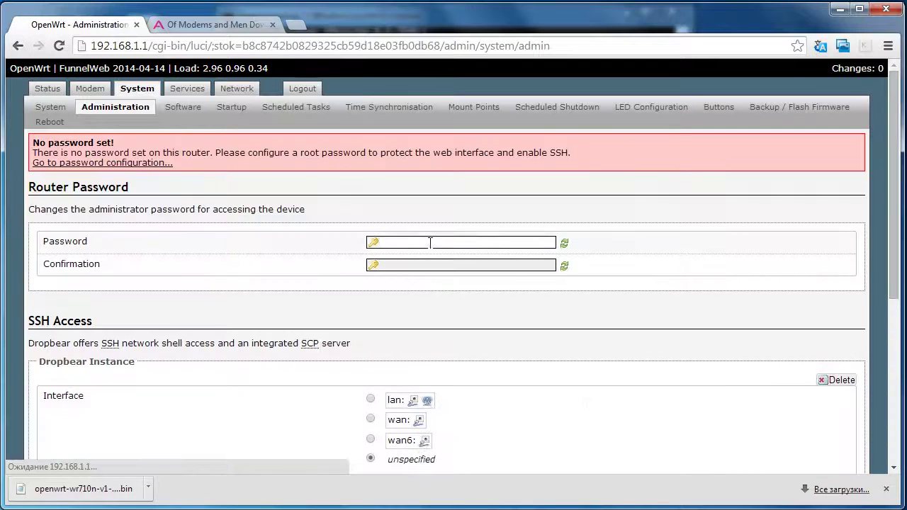
{"action": "left_click", "coordinate": [429, 242]}
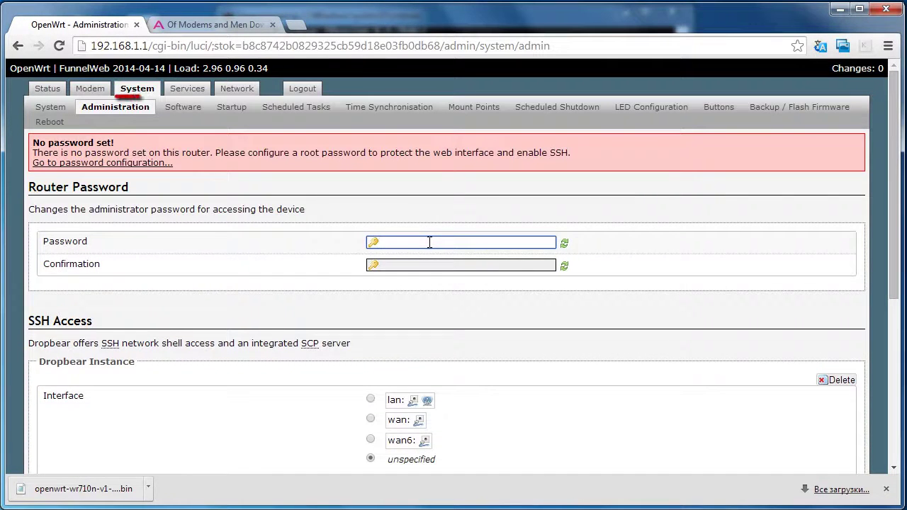
{"action": "type", "text": "•••••••••"}
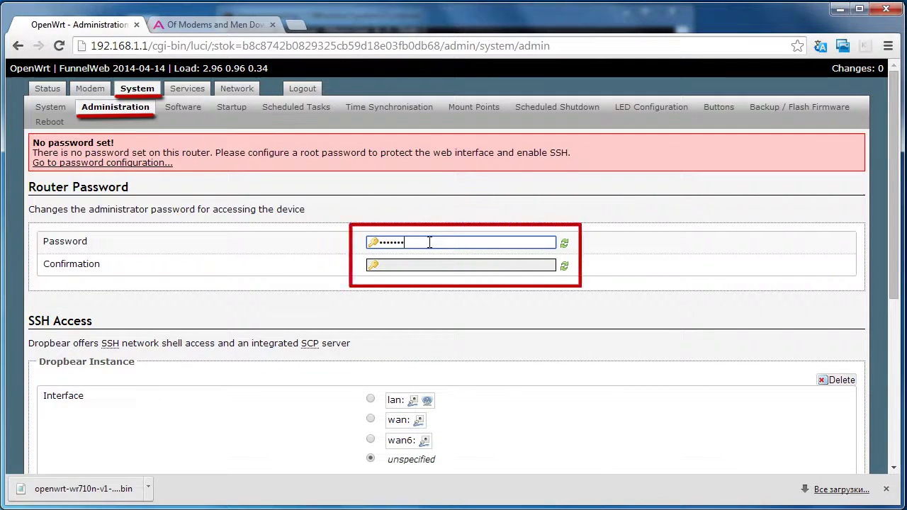
{"action": "key", "text": "Tab"}
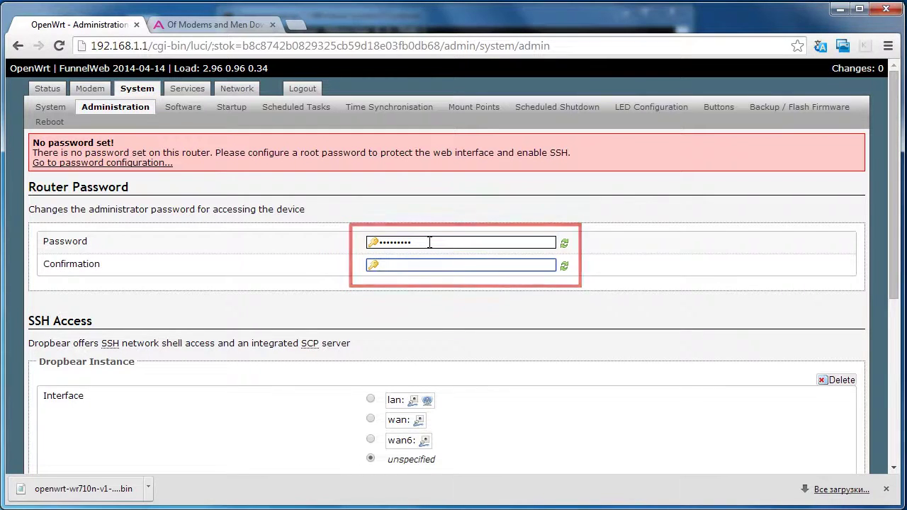
{"action": "type", "text": "••••"}
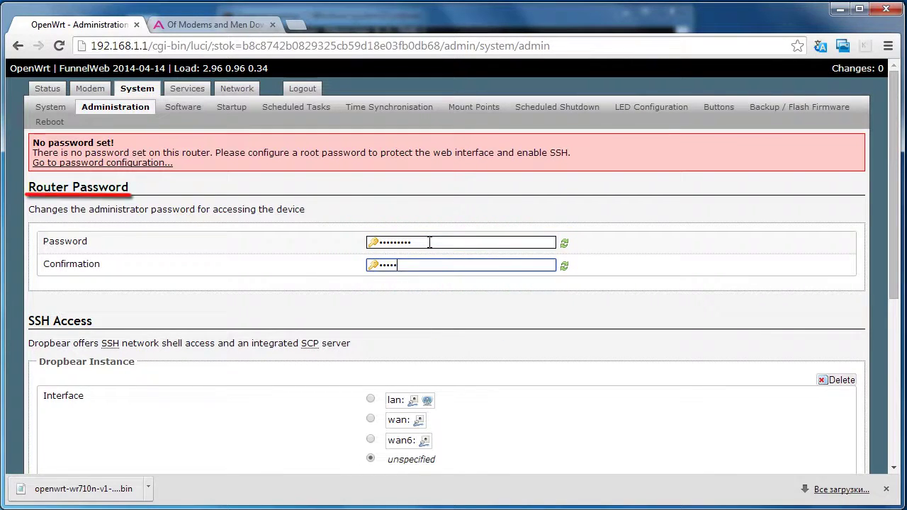
{"action": "type", "text": "•••••"}
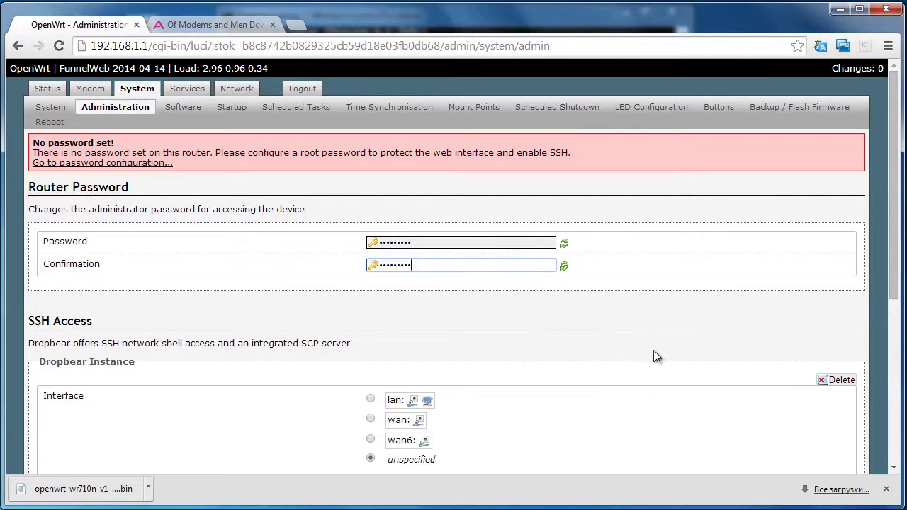
{"action": "scroll", "coordinate": [654, 351], "scroll_direction": "down", "scroll_amount": 5}
{"action": "left_click", "coordinate": [816, 448]}
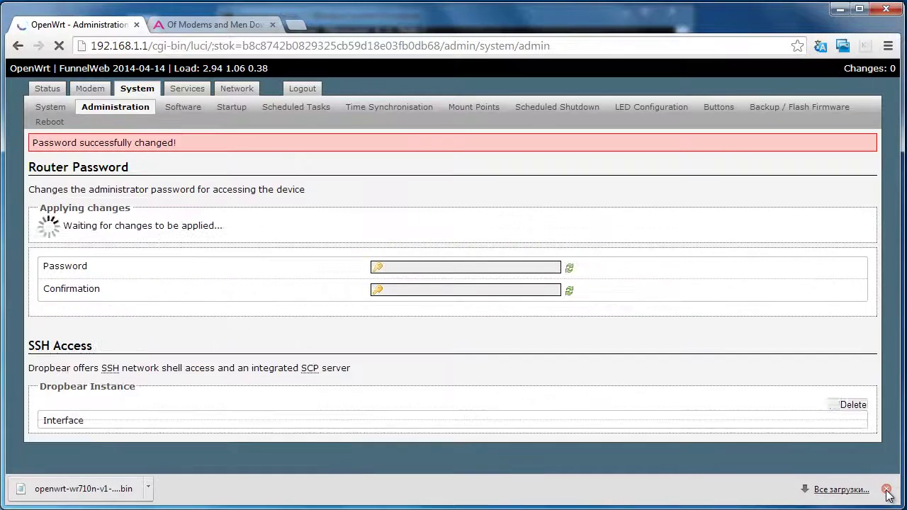
{"action": "left_click", "coordinate": [886, 490]}
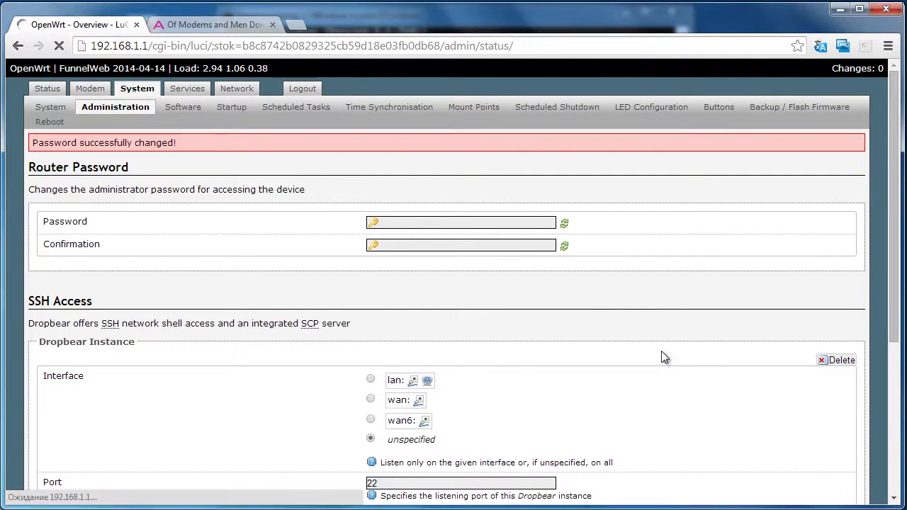
- Examine the attached modem's vendor and product IDs, protocol, drivers and device debug information
{"action": "left_click", "coordinate": [91, 89]}
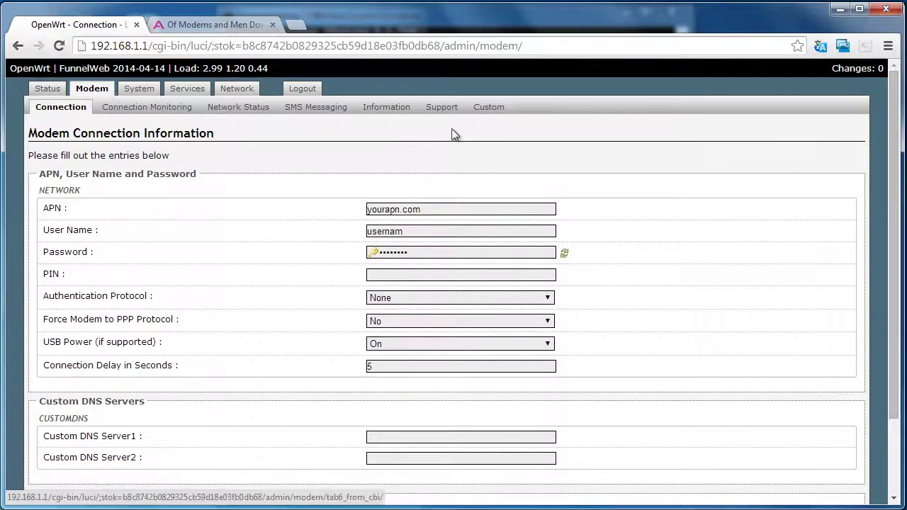
{"action": "left_click", "coordinate": [391, 108]}
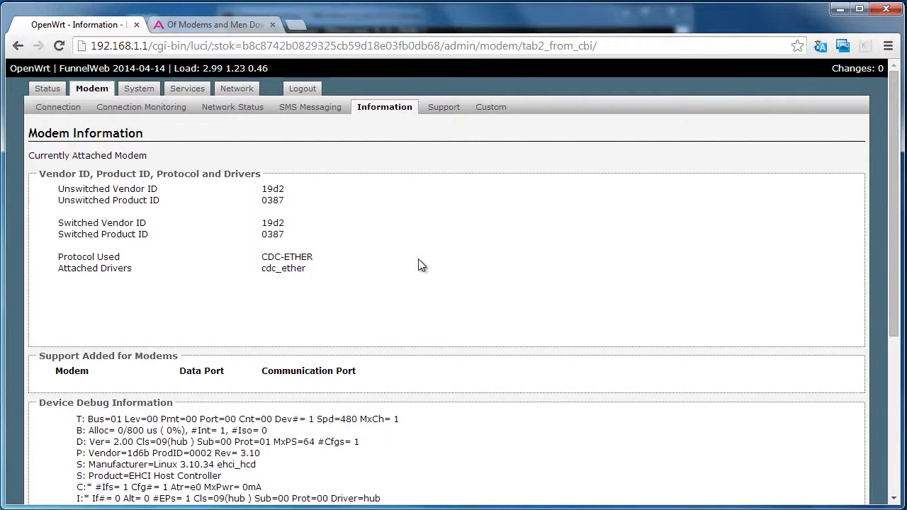
{"action": "scroll", "coordinate": [425, 273], "scroll_direction": "down", "scroll_amount": 4}
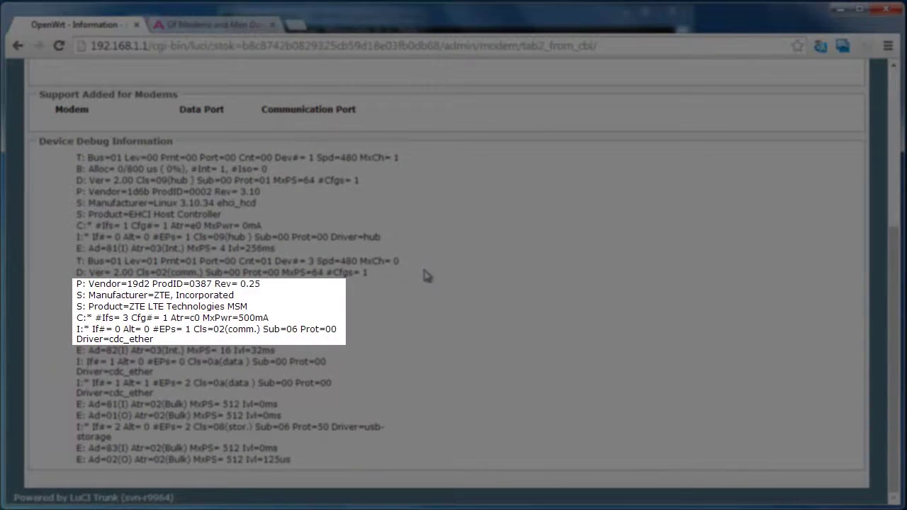
{"action": "scroll", "coordinate": [426, 275], "scroll_direction": "up", "scroll_amount": 5}
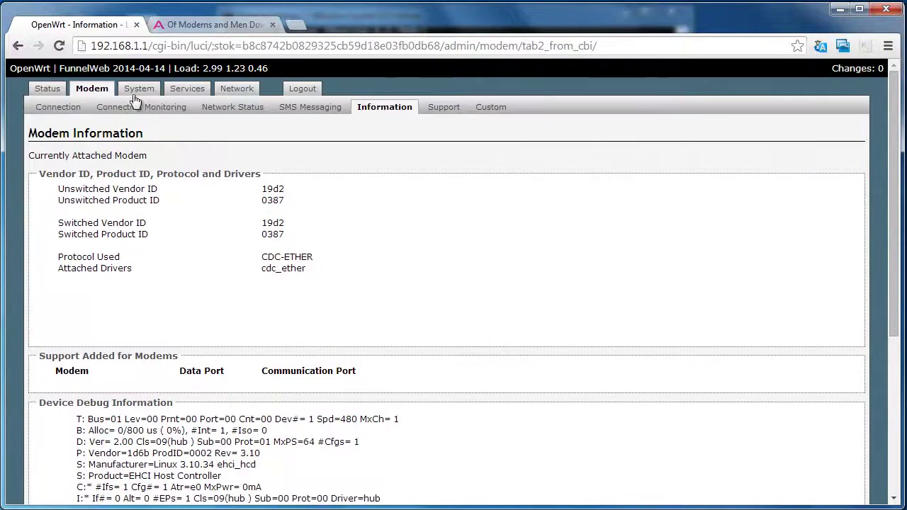
- Set the modem's Monitor with Optional Restart to the enabled option with Modem Toggle or WAN restart, and save and apply it
{"action": "left_click", "coordinate": [142, 111]}
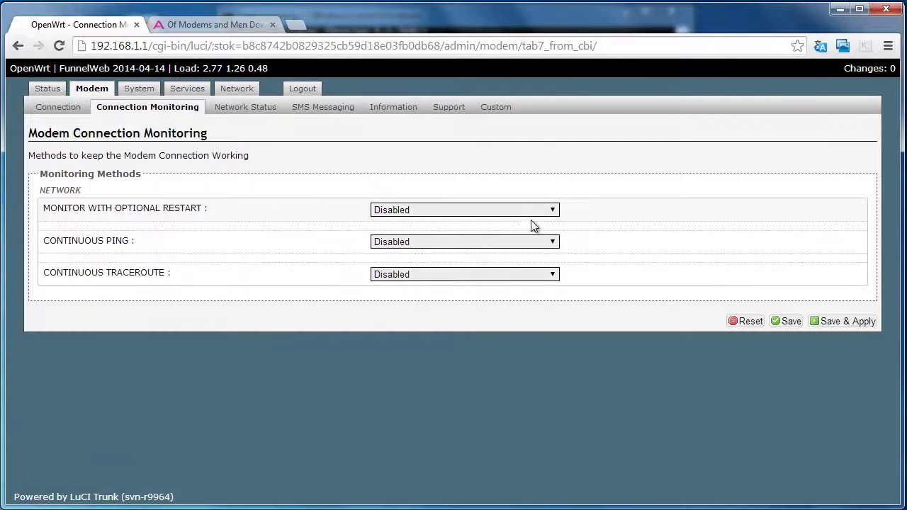
{"action": "left_click", "coordinate": [533, 211]}
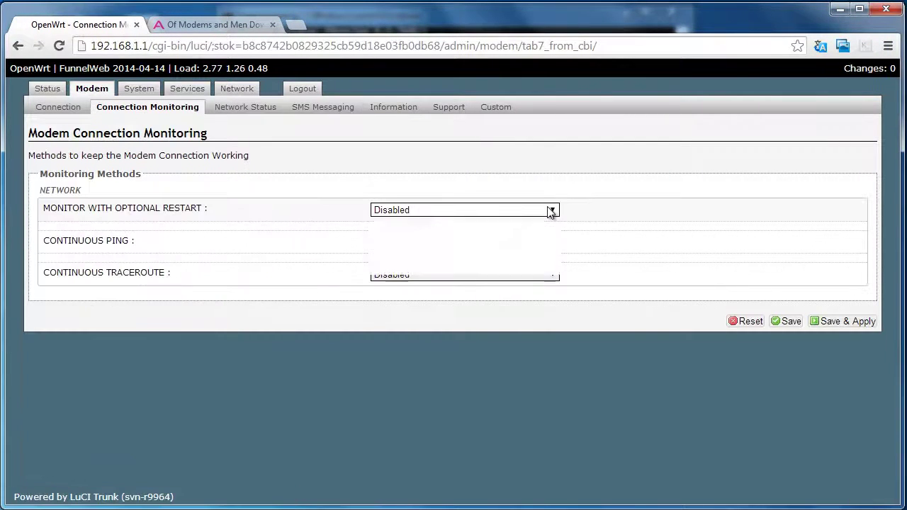
{"action": "left_click", "coordinate": [538, 270]}
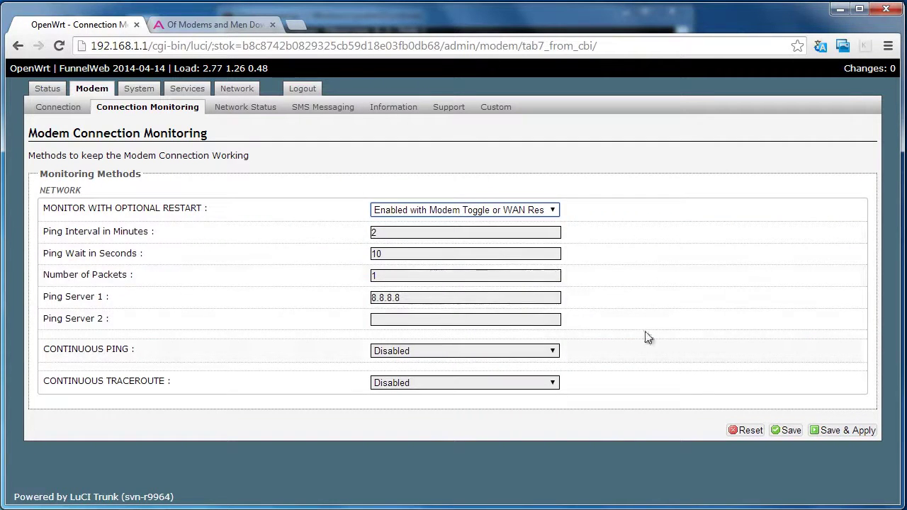
{"action": "left_click", "coordinate": [858, 432]}
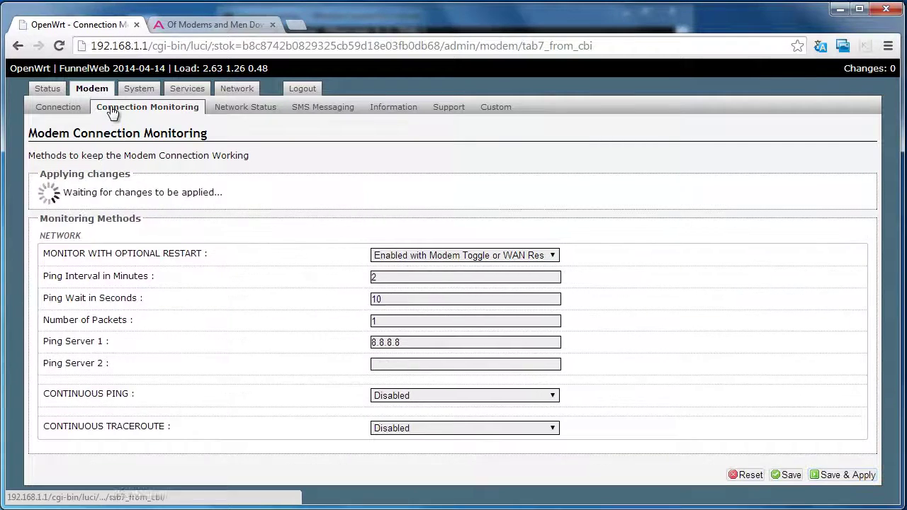
- Edit the OpenWrt wireless network and set its transmit power to 20 dBm (100 mW)
{"action": "left_click", "coordinate": [230, 91]}
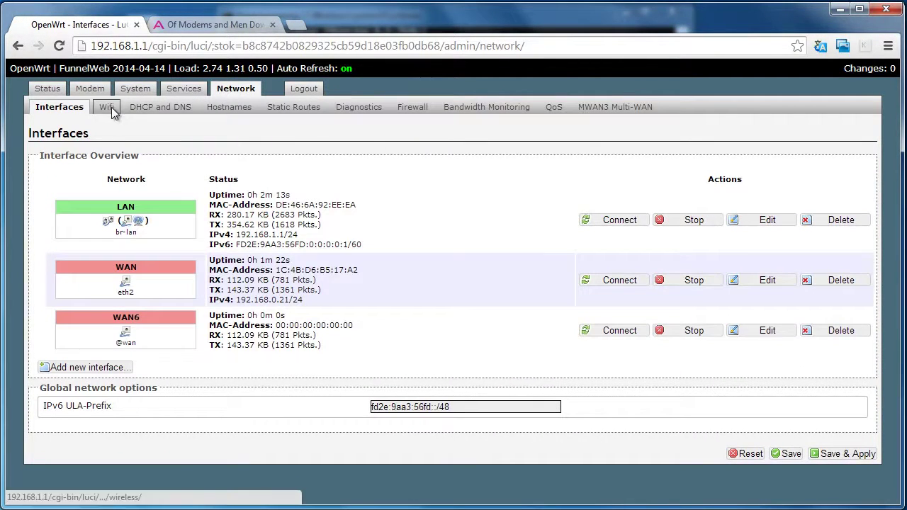
{"action": "left_click", "coordinate": [111, 113]}
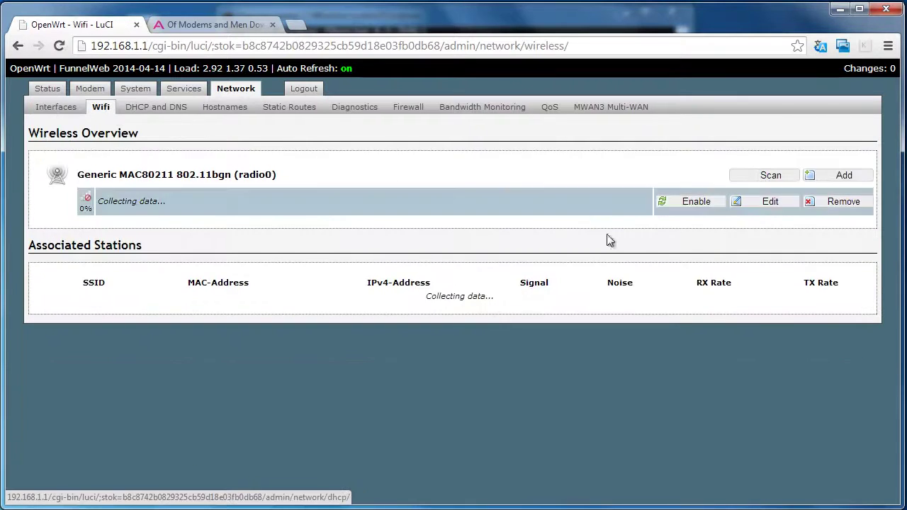
{"action": "left_click", "coordinate": [753, 205]}
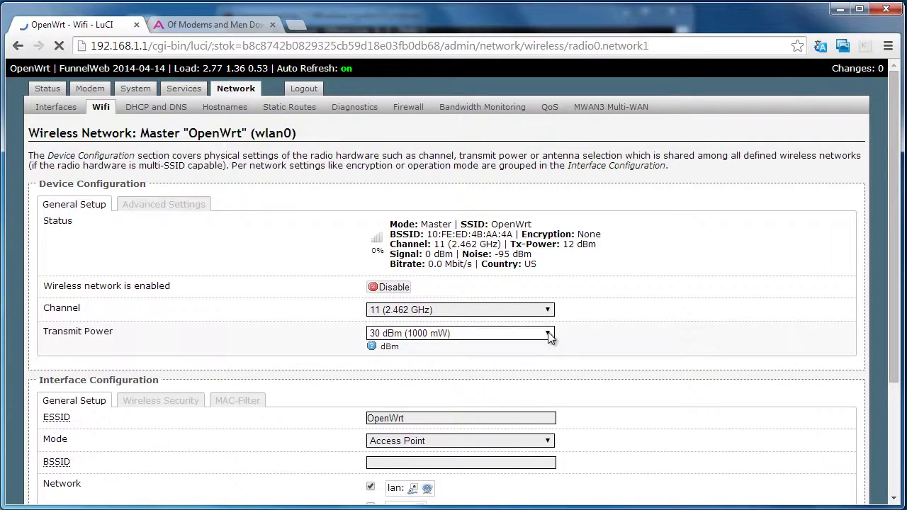
{"action": "left_click", "coordinate": [550, 337]}
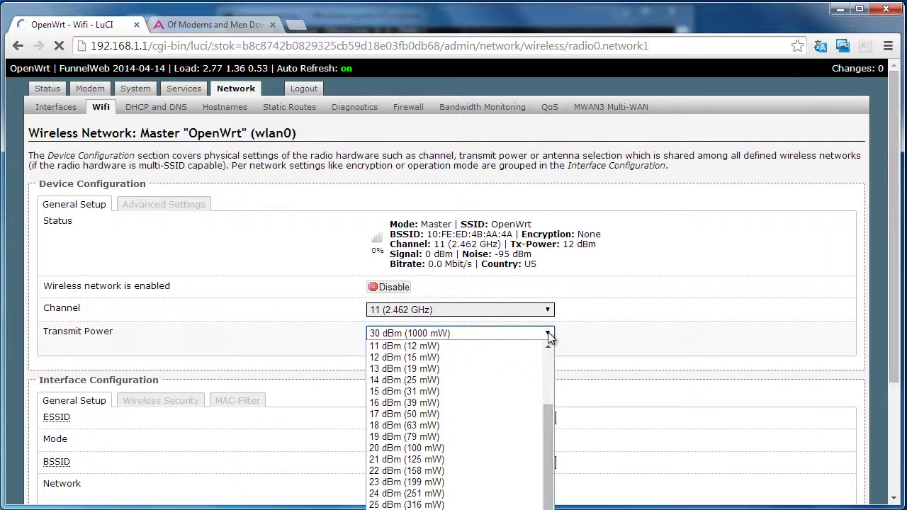
{"action": "left_click", "coordinate": [494, 445]}
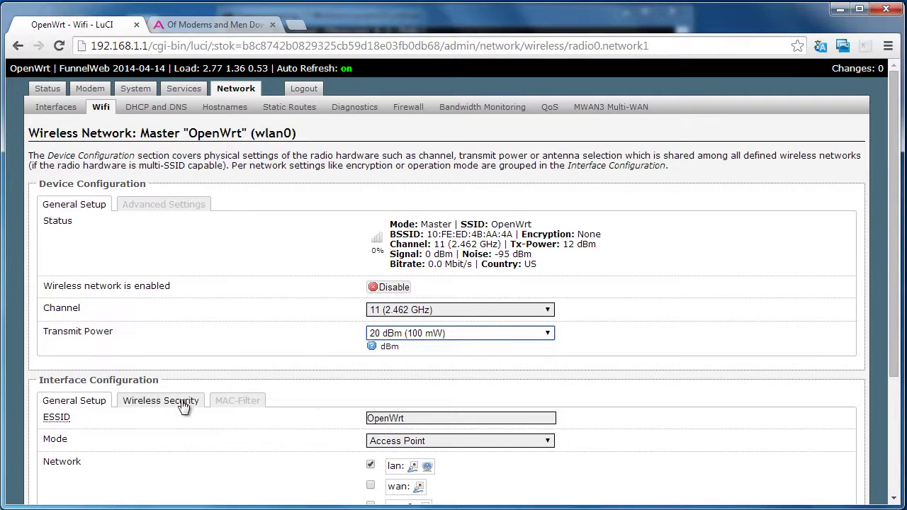
- Secure the wireless network with WPA2-PSK encryption and the Force CCMP (AES) cipher, and enter the wireless key
{"action": "left_click", "coordinate": [183, 402]}
{"action": "left_click", "coordinate": [552, 418]}
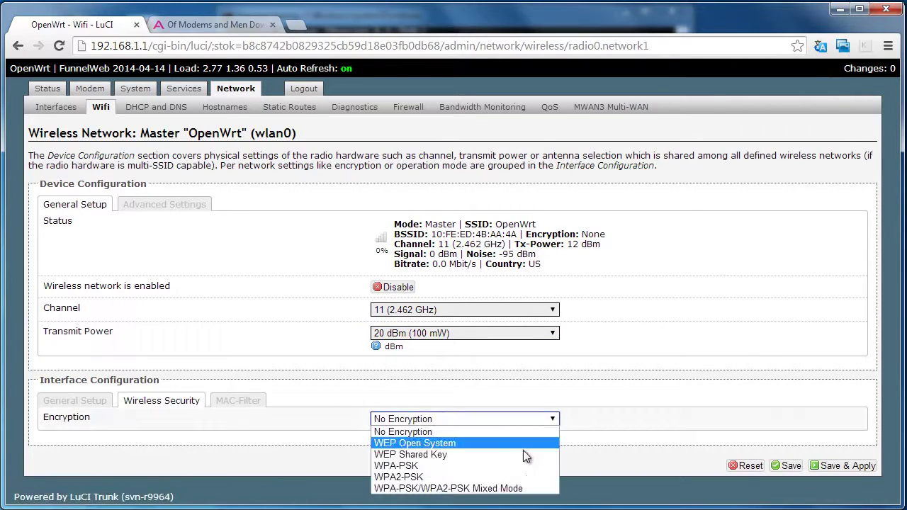
{"action": "left_click", "coordinate": [502, 477]}
{"action": "left_click", "coordinate": [458, 442]}
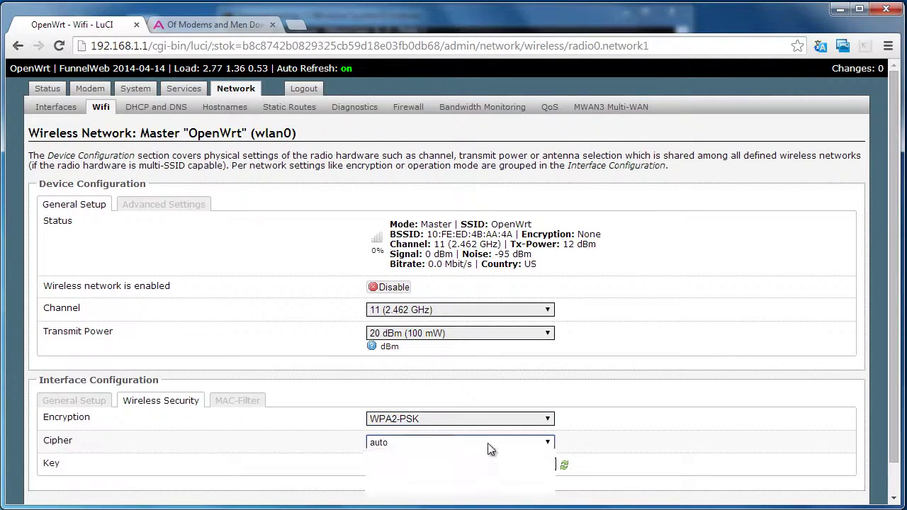
{"action": "left_click", "coordinate": [465, 469]}
{"action": "left_click", "coordinate": [487, 464]}
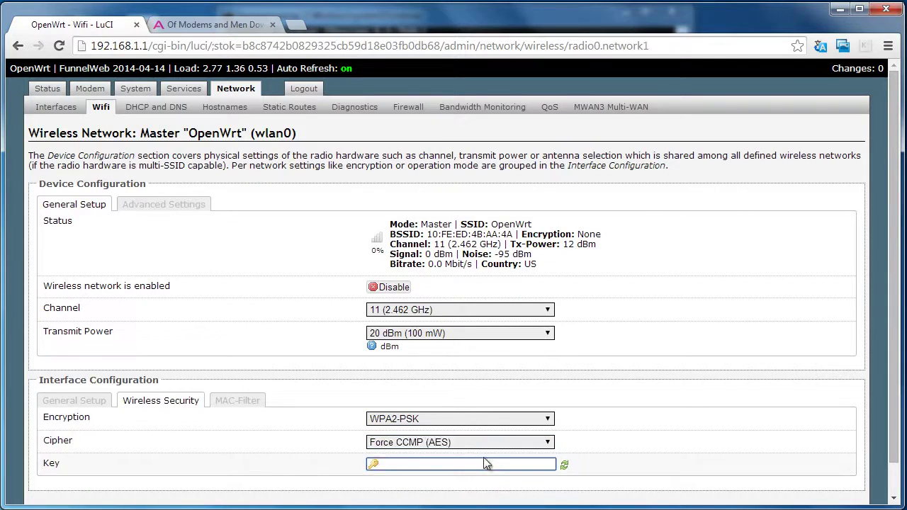
{"action": "type", "text": "••••••"}
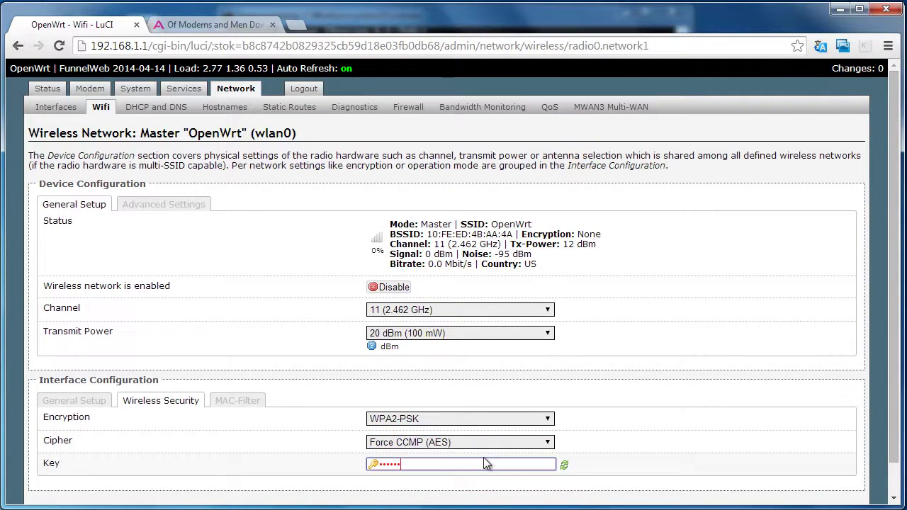
{"action": "type", "text": "••••"}
{"action": "scroll", "coordinate": [663, 417], "scroll_direction": "down", "scroll_amount": 1}
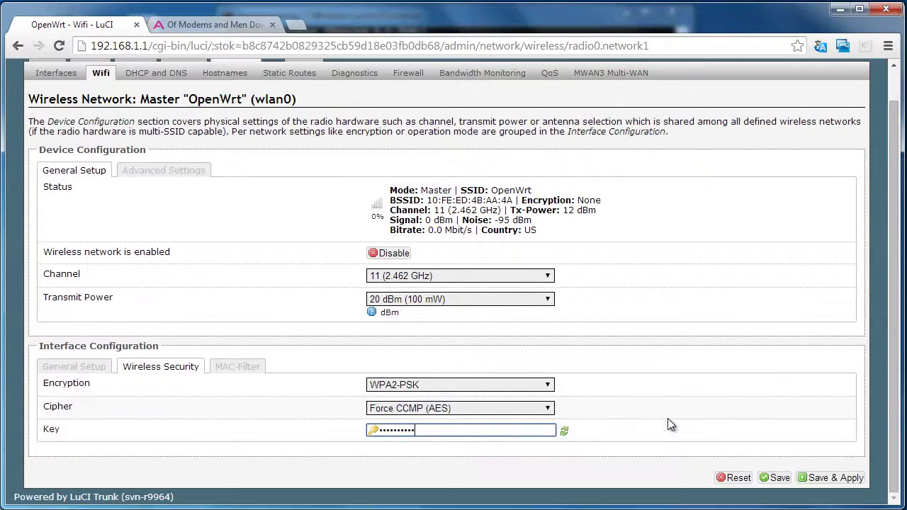
- Set the wireless HT mode to 40MHz 2nd channel below, and save and apply the wireless settings
{"action": "left_click", "coordinate": [172, 179]}
{"action": "left_click", "coordinate": [548, 211]}
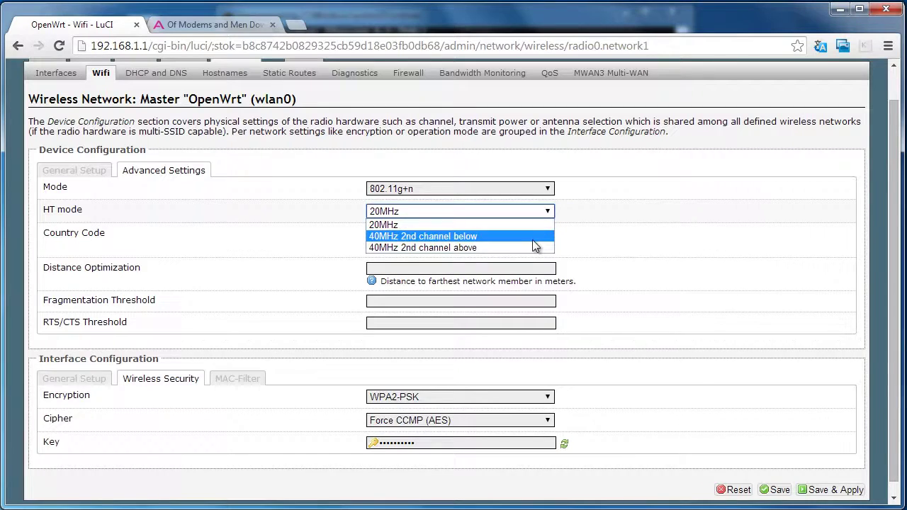
{"action": "left_click", "coordinate": [533, 238]}
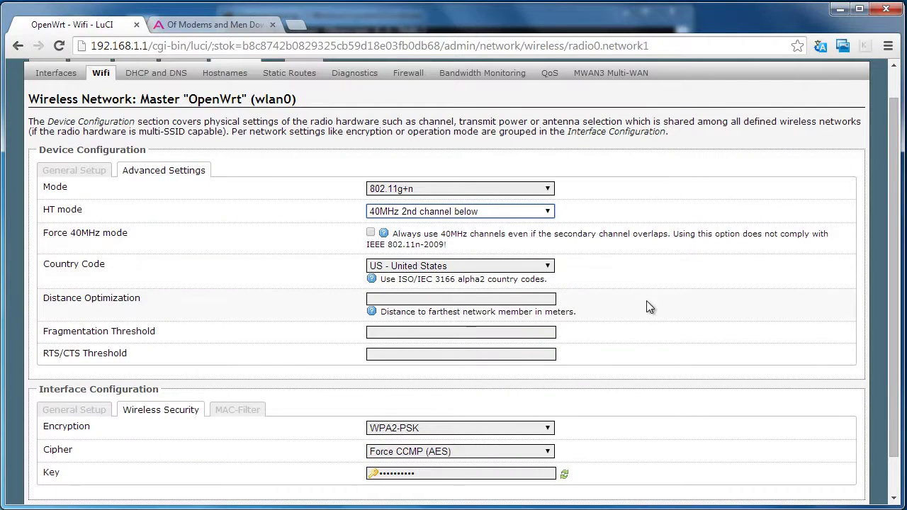
{"action": "scroll", "coordinate": [778, 439], "scroll_direction": "down", "scroll_amount": 1}
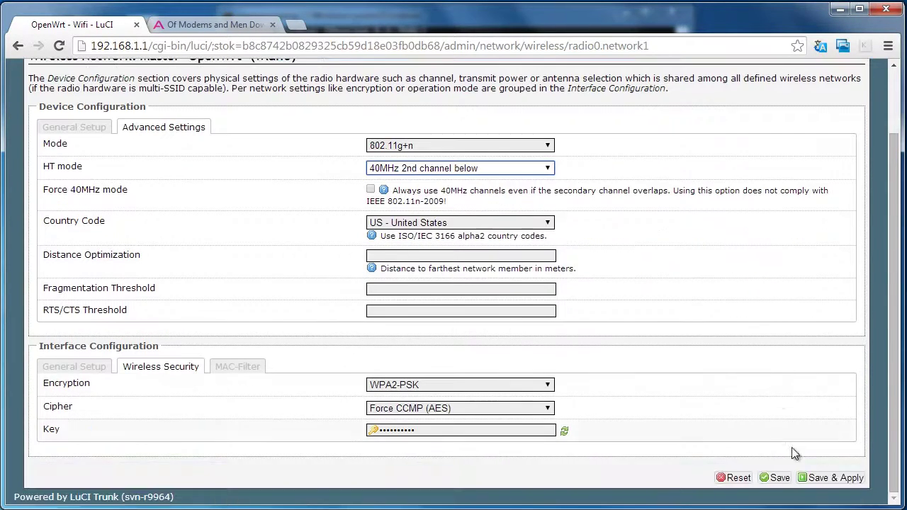
{"action": "left_click", "coordinate": [830, 478]}
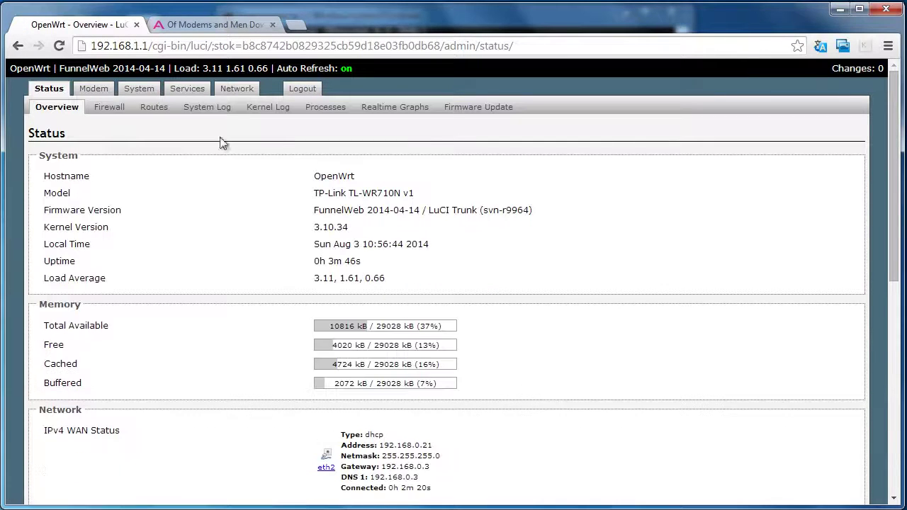
- Show the realtime traffic graph of the eth2 interface
{"action": "left_click", "coordinate": [387, 104]}
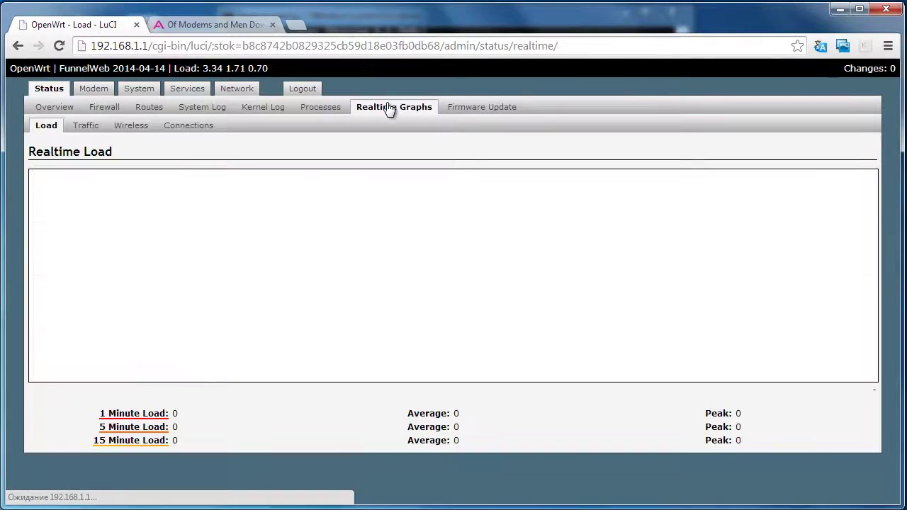
{"action": "left_click", "coordinate": [92, 131]}
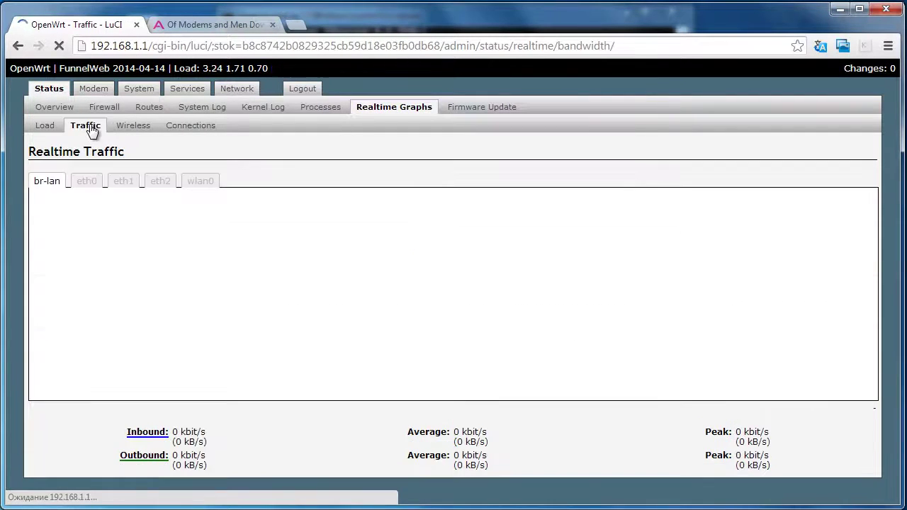
{"action": "left_click", "coordinate": [161, 182]}
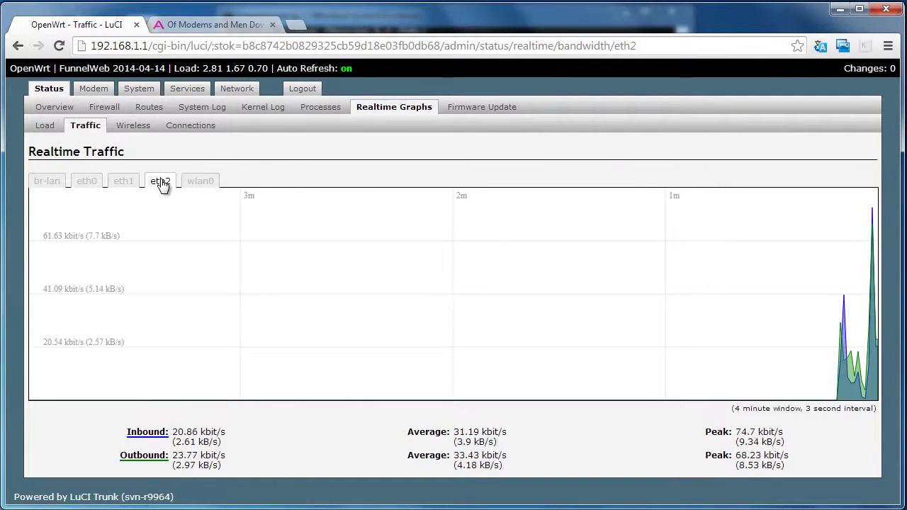
- Run a connection speed test on speedtest.net in a new browser tab, and return to the eth2 traffic graph
{"action": "key", "text": "ctrl+t"}
{"action": "type", "text": "speedtest.net"}
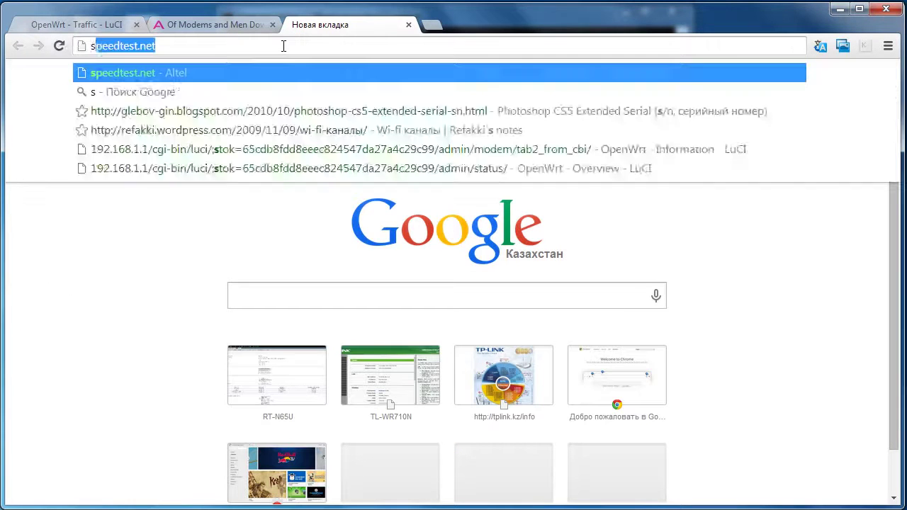
{"action": "key", "text": "Return"}
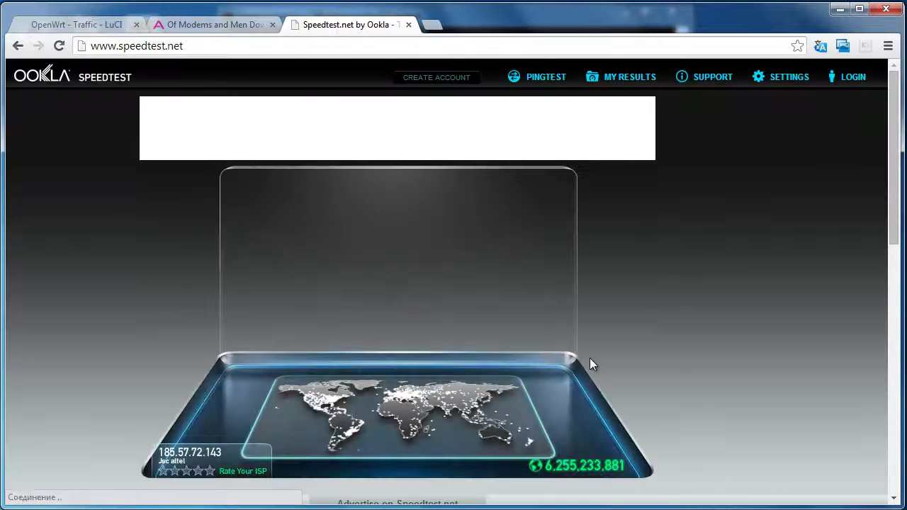
{"action": "left_click", "coordinate": [417, 203]}
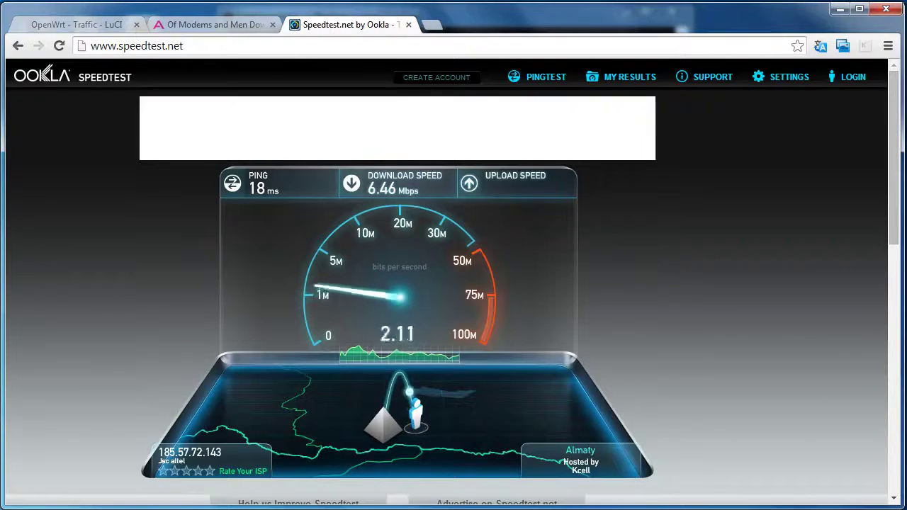
{"action": "right_click", "coordinate": [761, 509]}
{"action": "key", "text": "Escape"}
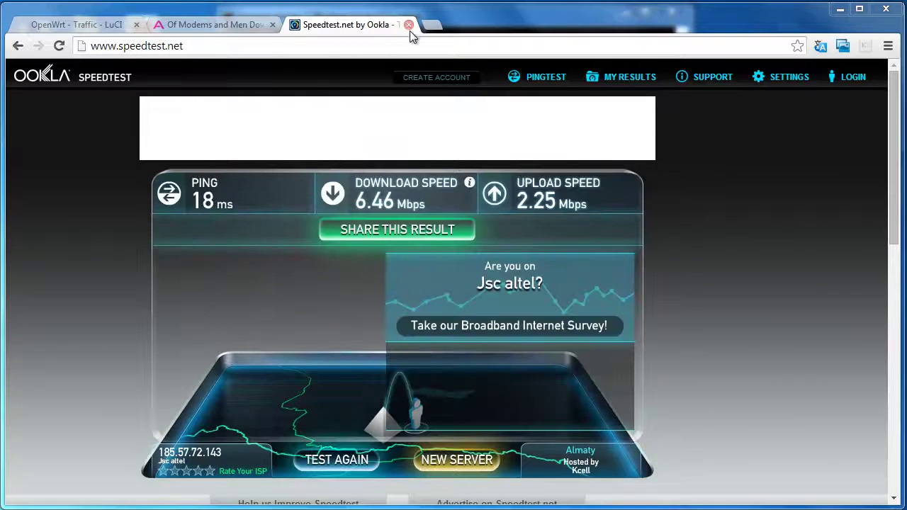
{"action": "left_click", "coordinate": [409, 24]}
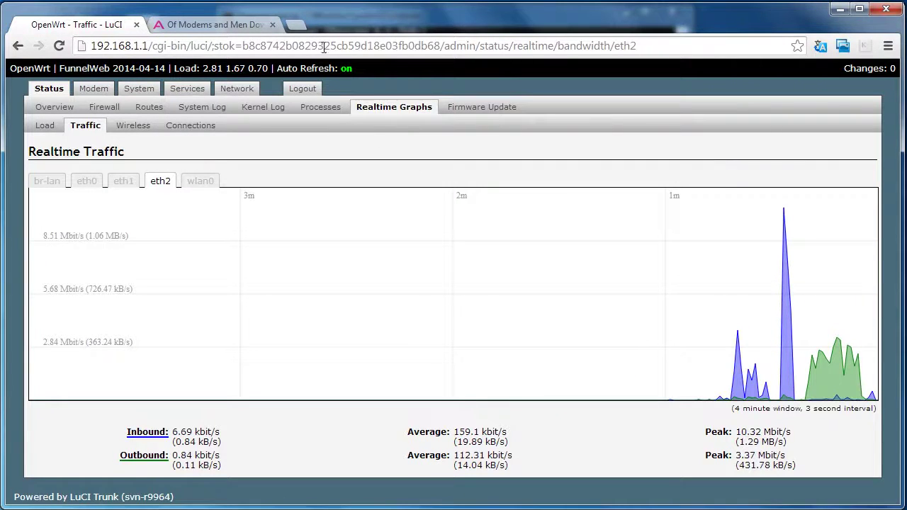
- Download the factory firmware for the TP-Link WR710N V1 from the ofmodemsandmen.com downloads page, saving it as wr710.bin
{"action": "key", "text": "ctrl+Tab"}
{"action": "scroll", "coordinate": [585, 289], "scroll_direction": "down", "scroll_amount": 15}
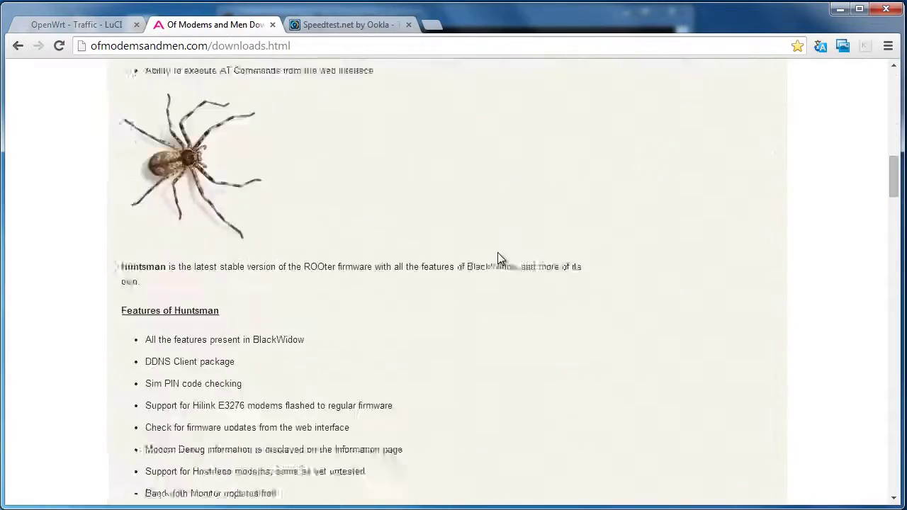
{"action": "scroll", "coordinate": [479, 329], "scroll_direction": "down", "scroll_amount": 15}
{"action": "scroll", "coordinate": [478, 333], "scroll_direction": "up", "scroll_amount": 7}
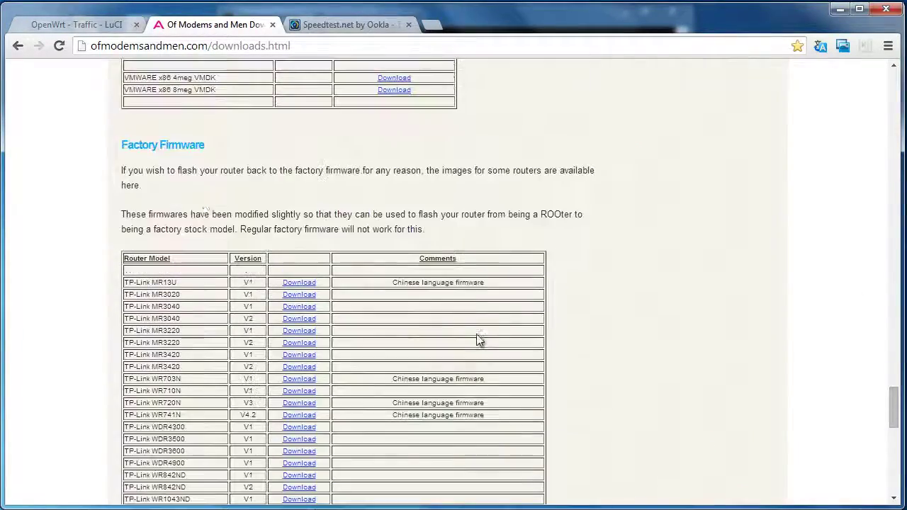
{"action": "scroll", "coordinate": [154, 151], "scroll_direction": "down", "scroll_amount": 1}
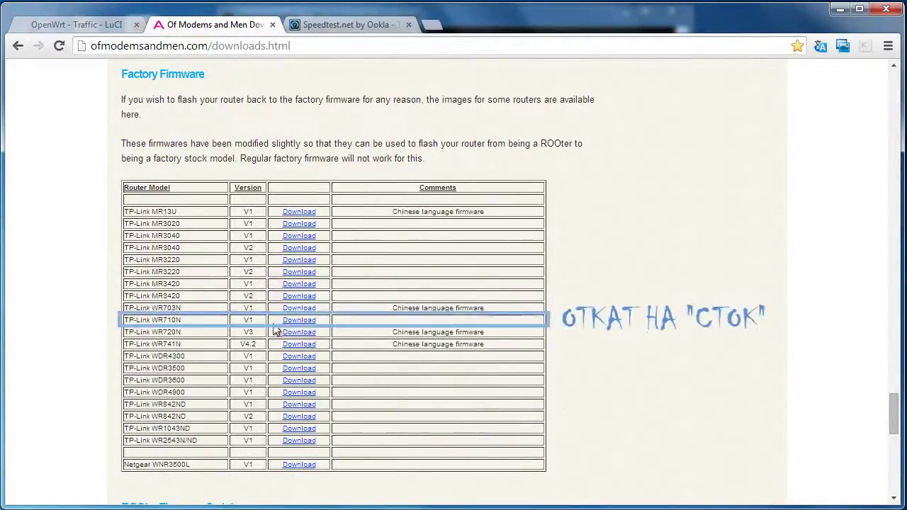
{"action": "left_click", "coordinate": [293, 320]}
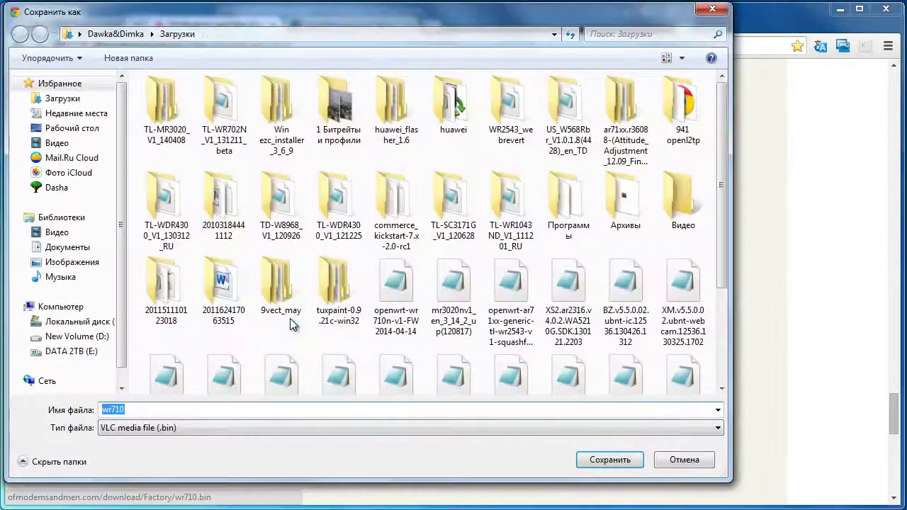
{"action": "left_click", "coordinate": [609, 460]}
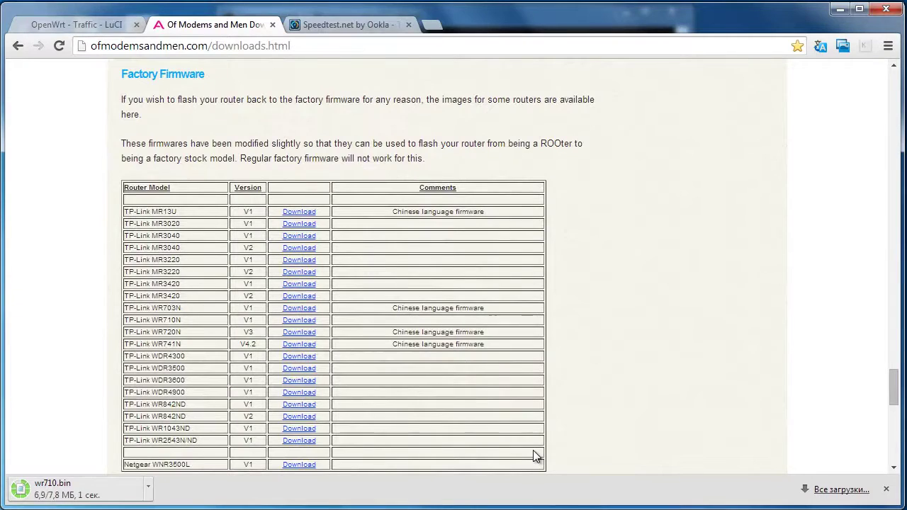
- Return to the router's interface and examine the DHCP leases, wireless details, associated stations and multi-WAN state in the status overview
{"action": "key", "text": "ctrl+shift+Tab"}
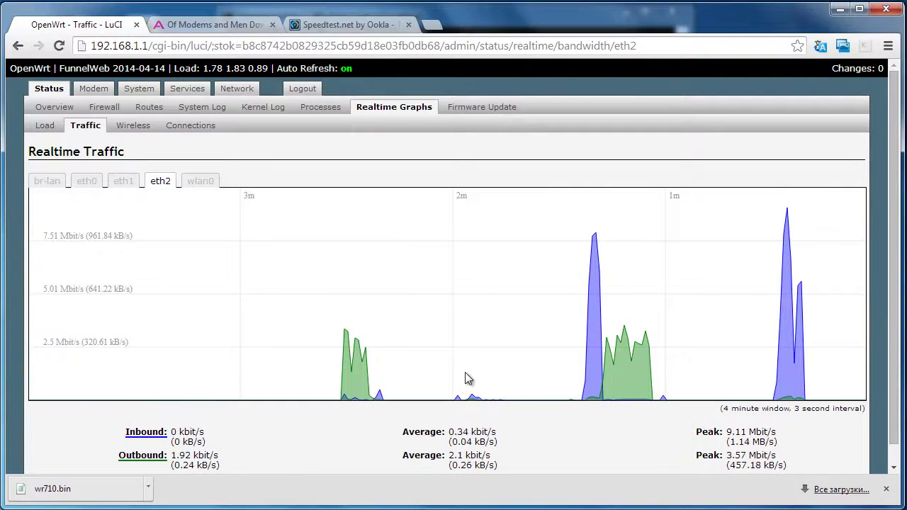
{"action": "left_click", "coordinate": [56, 91]}
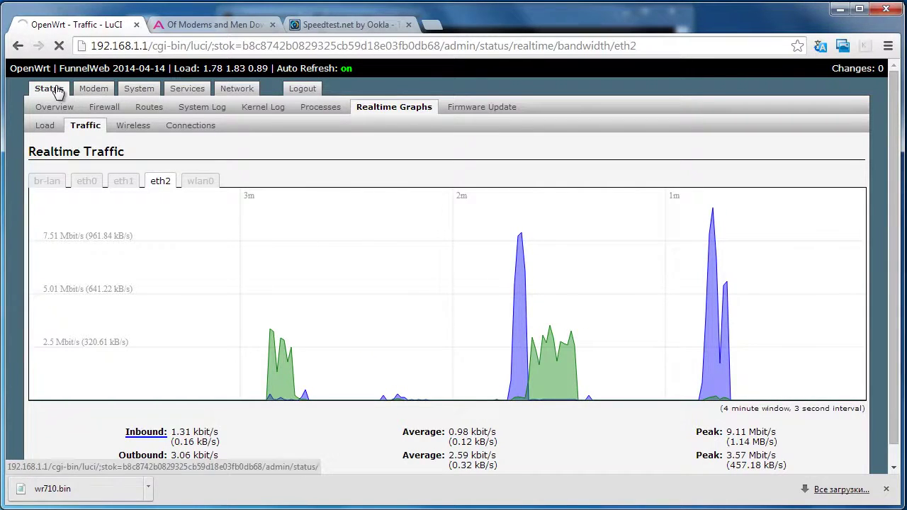
{"action": "left_click_drag", "start_coordinate": [895, 188], "coordinate": [902, 385]}
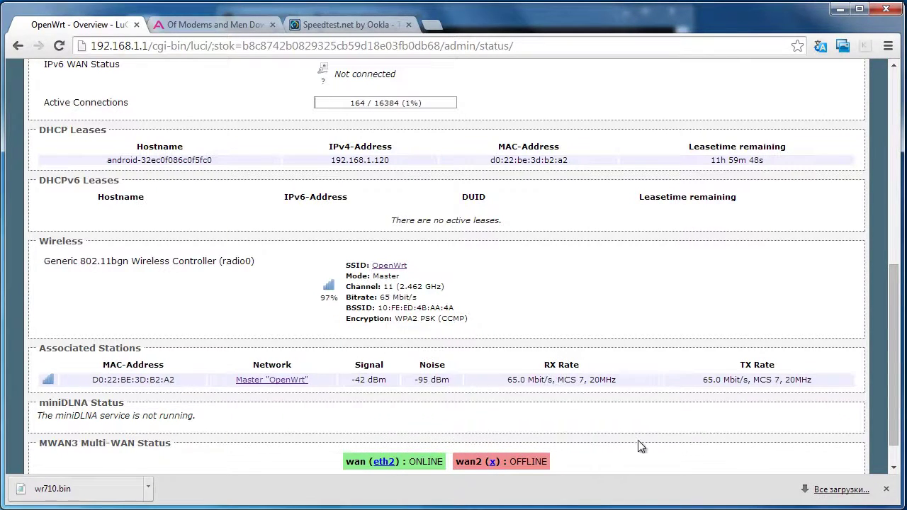
{"action": "scroll", "coordinate": [641, 446], "scroll_direction": "down", "scroll_amount": 1}
{"action": "left_click_drag", "start_coordinate": [894, 361], "coordinate": [895, 151]}
- Examine the realtime wireless graphs of wlan0 for signal, noise and link rate
{"action": "left_click", "coordinate": [396, 108]}
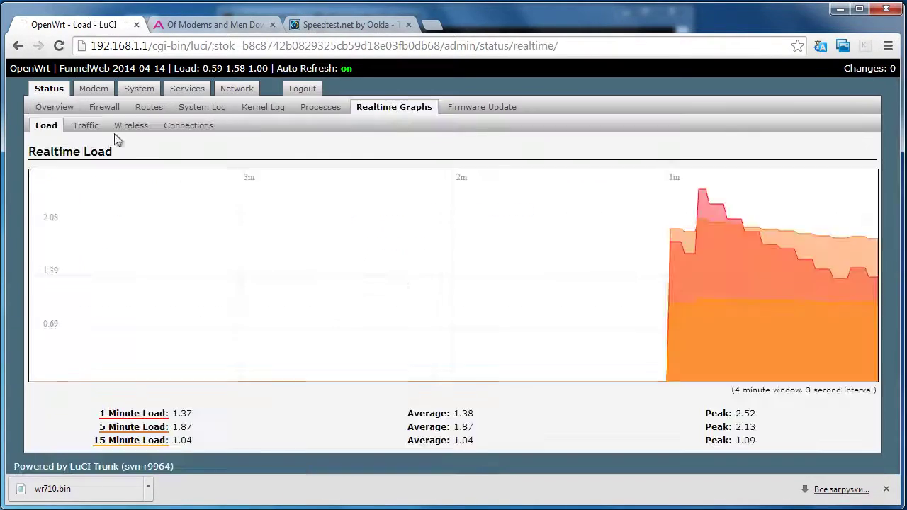
{"action": "left_click", "coordinate": [131, 126]}
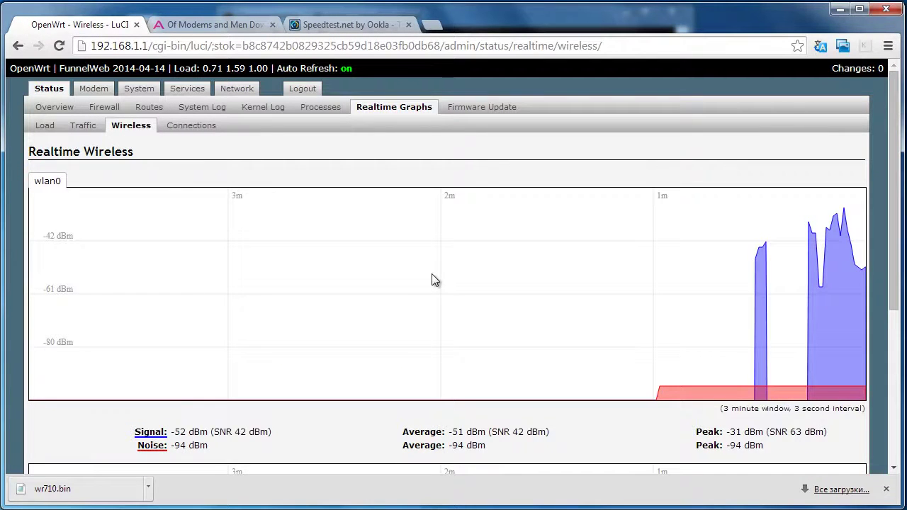
{"action": "scroll", "coordinate": [434, 279], "scroll_direction": "down", "scroll_amount": 3}
{"action": "scroll", "coordinate": [433, 280], "scroll_direction": "up", "scroll_amount": 3}
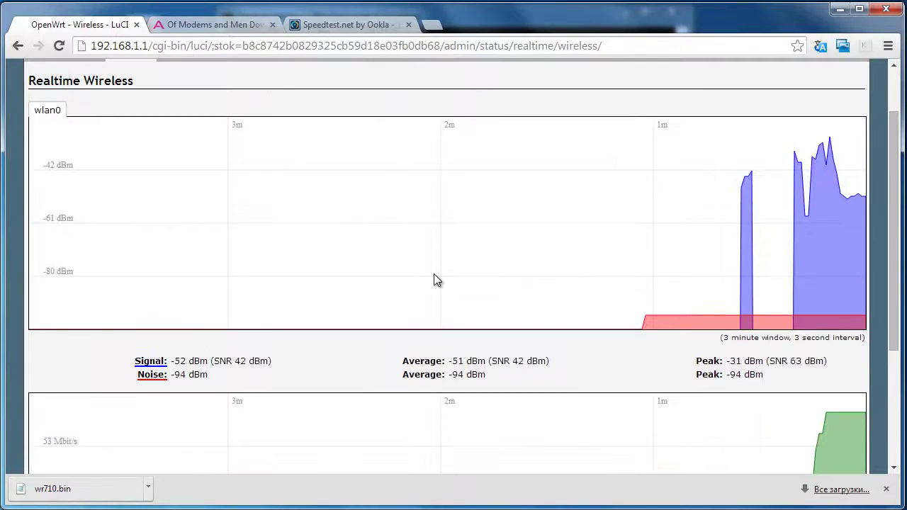
{"action": "scroll", "coordinate": [435, 275], "scroll_direction": "down", "scroll_amount": 1}
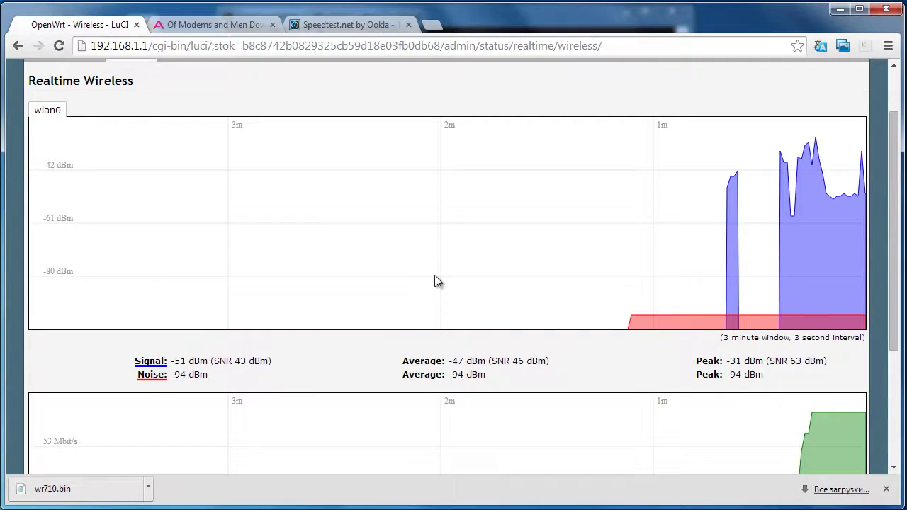
{"action": "scroll", "coordinate": [434, 275], "scroll_direction": "down", "scroll_amount": 3}
{"action": "scroll", "coordinate": [434, 275], "scroll_direction": "up", "scroll_amount": 4}
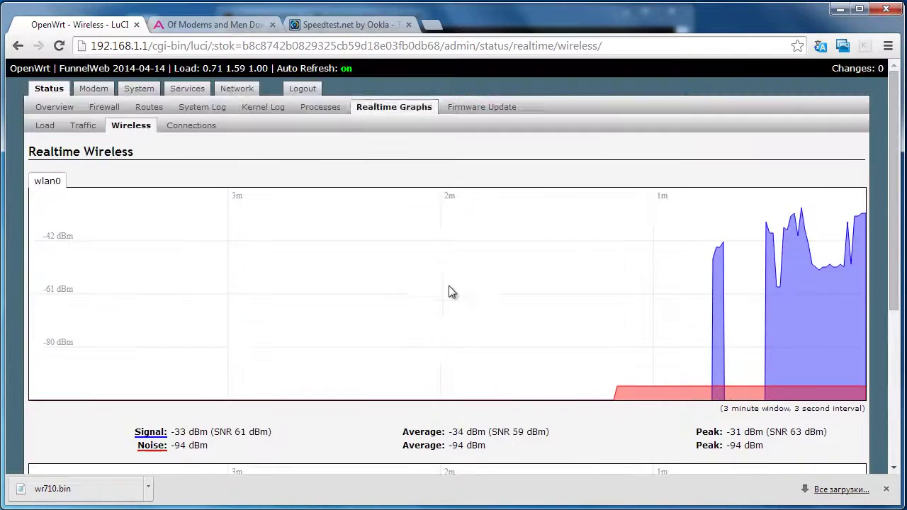
- Compare the realtime traffic graphs of the eth2 and wlan0 interfaces, ending on eth2
{"action": "left_click", "coordinate": [82, 128]}
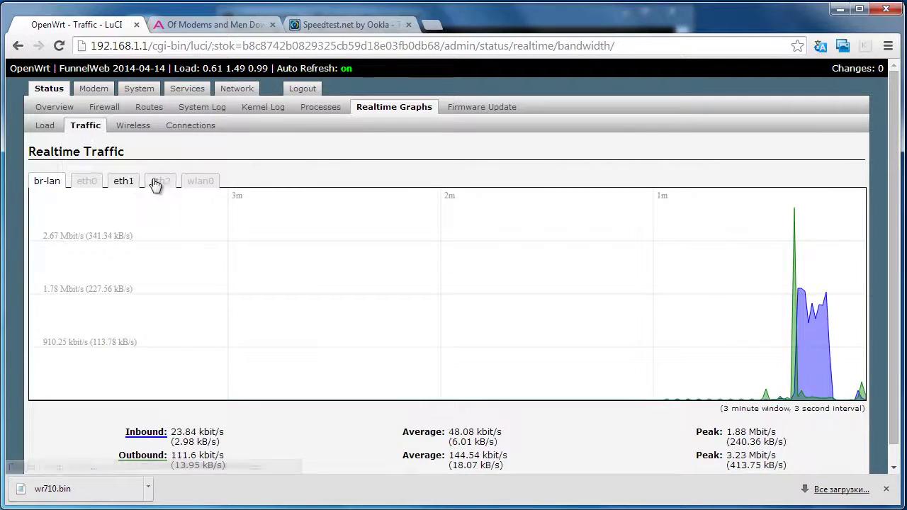
{"action": "left_click", "coordinate": [168, 181]}
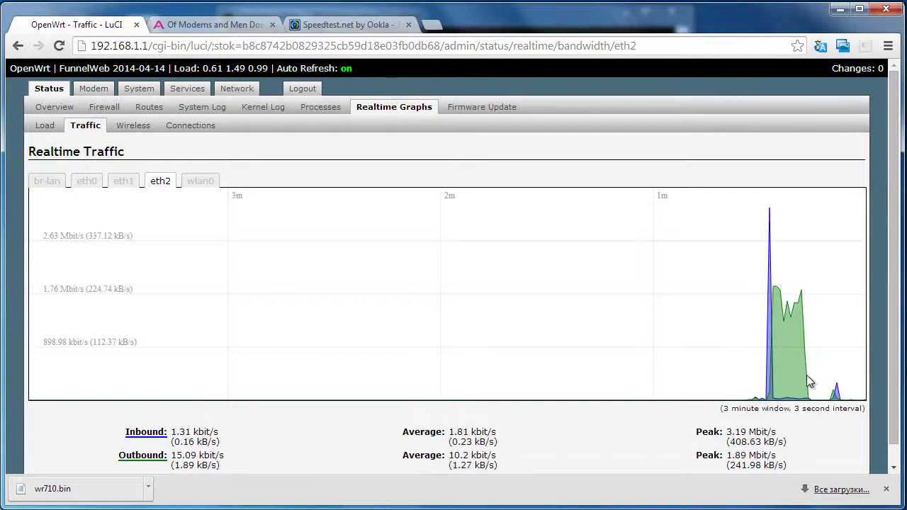
{"action": "left_click", "coordinate": [201, 183]}
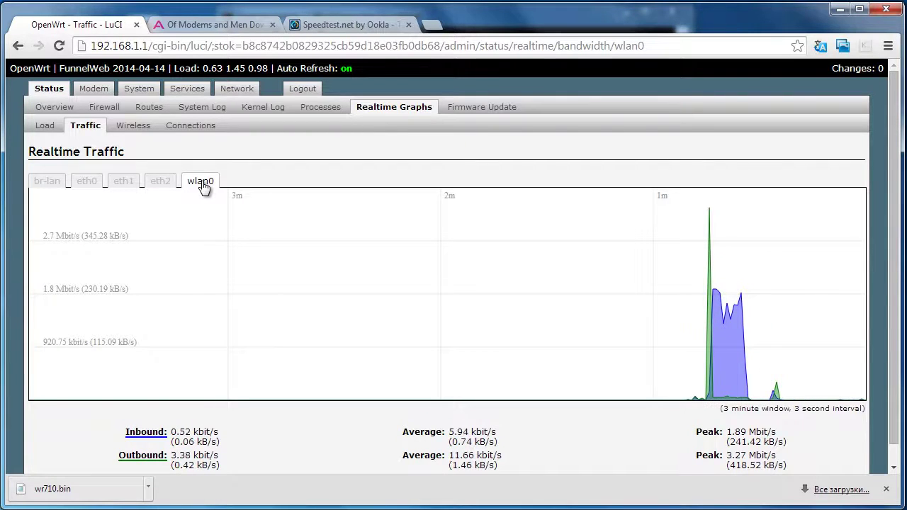
{"action": "left_click", "coordinate": [161, 181]}
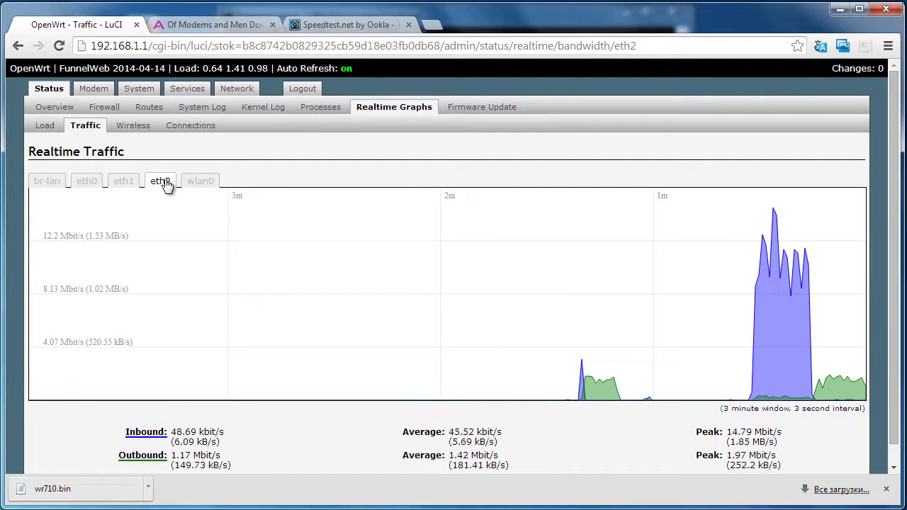
- Update the package lists in the router's software management
{"action": "left_click", "coordinate": [140, 94]}
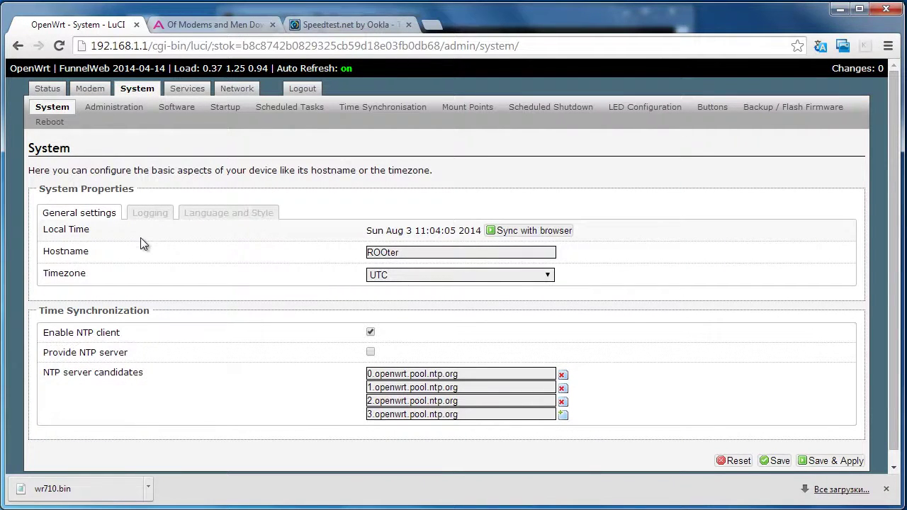
{"action": "left_click", "coordinate": [181, 112]}
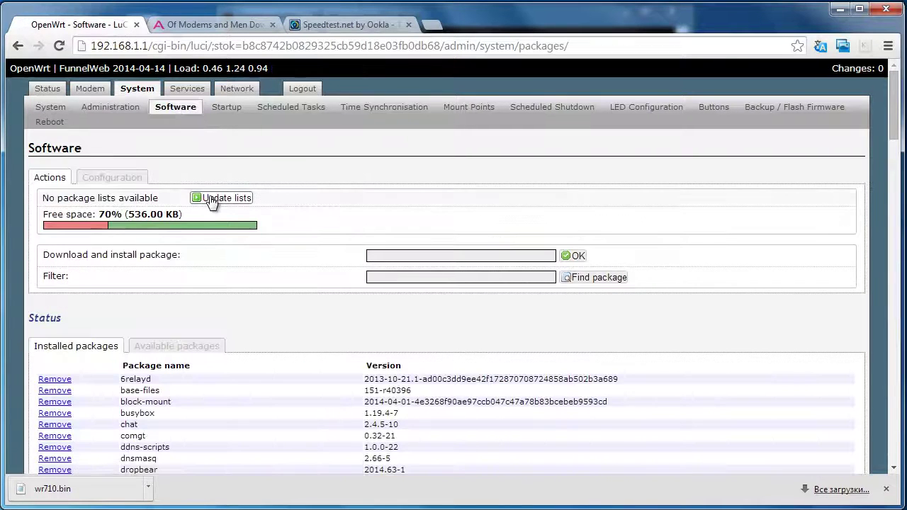
{"action": "left_click", "coordinate": [213, 199]}
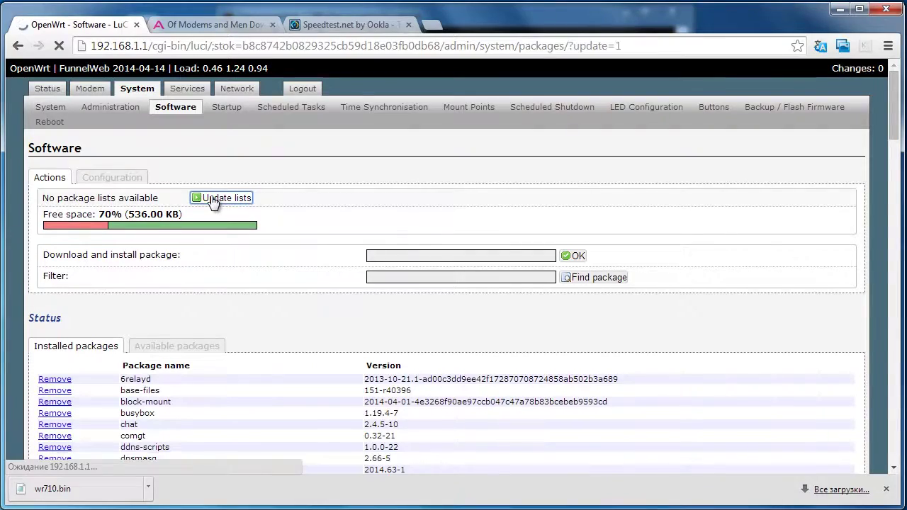
- Find luci-i18n-russian among the available packages under the letter L, install it, and reload the page
{"action": "left_click", "coordinate": [205, 330]}
{"action": "scroll", "coordinate": [341, 318], "scroll_direction": "down", "scroll_amount": 2}
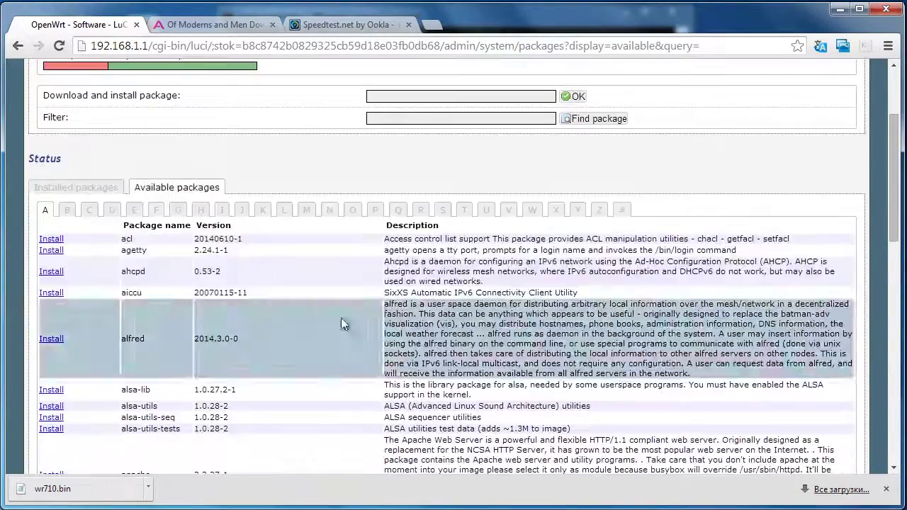
{"action": "left_click", "coordinate": [283, 211]}
{"action": "scroll", "coordinate": [220, 392], "scroll_direction": "down", "scroll_amount": 15}
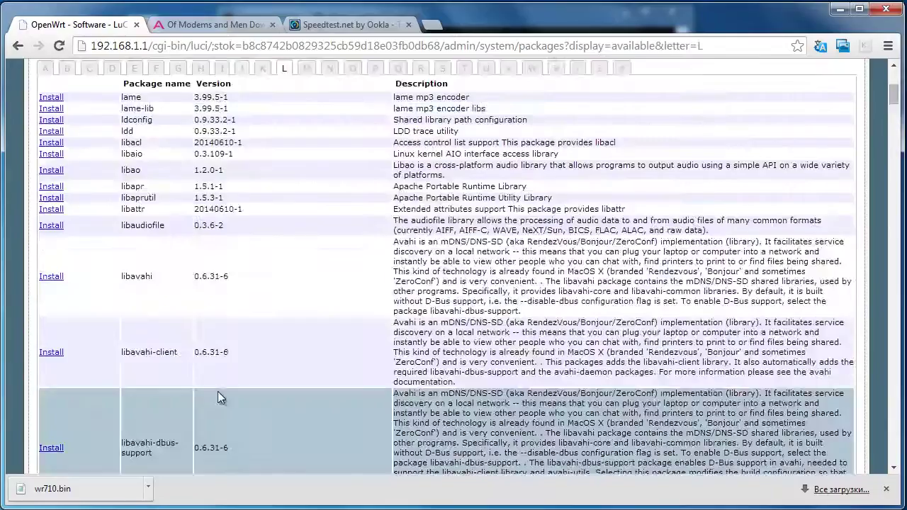
{"action": "scroll", "coordinate": [224, 390], "scroll_direction": "down", "scroll_amount": 20}
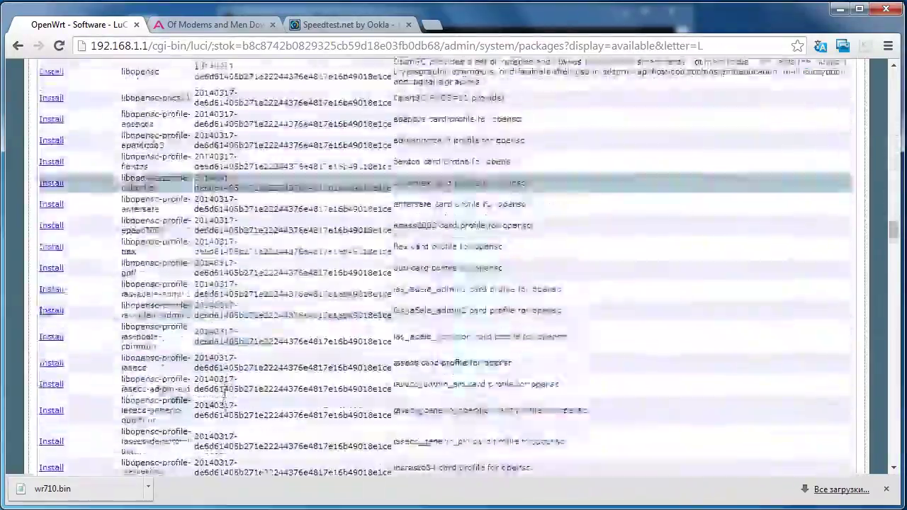
{"action": "scroll", "coordinate": [225, 398], "scroll_direction": "down", "scroll_amount": 20}
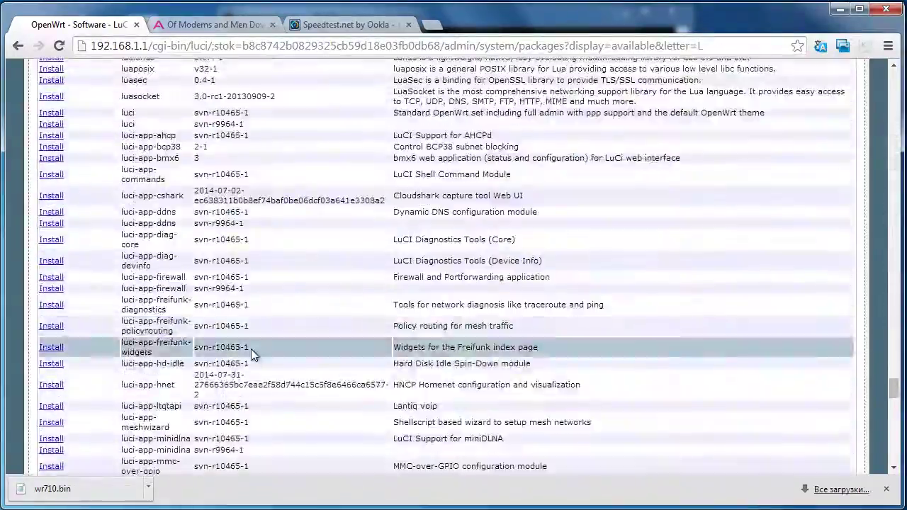
{"action": "scroll", "coordinate": [163, 426], "scroll_direction": "down", "scroll_amount": 3}
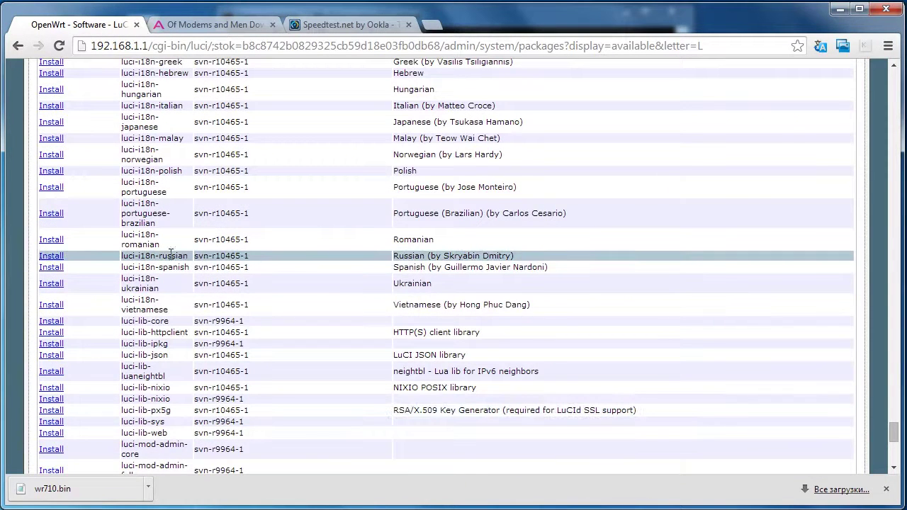
{"action": "left_click", "coordinate": [50, 258]}
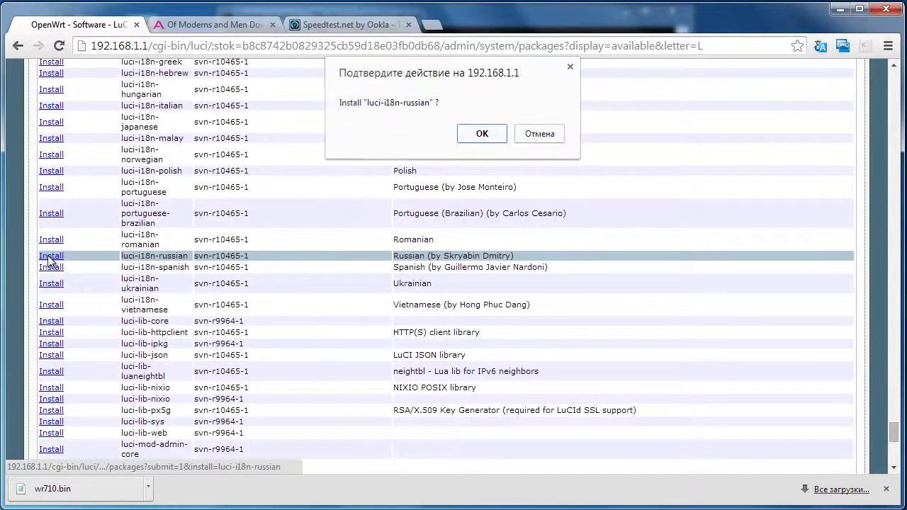
{"action": "left_click", "coordinate": [475, 135]}
{"action": "key", "text": "F5"}
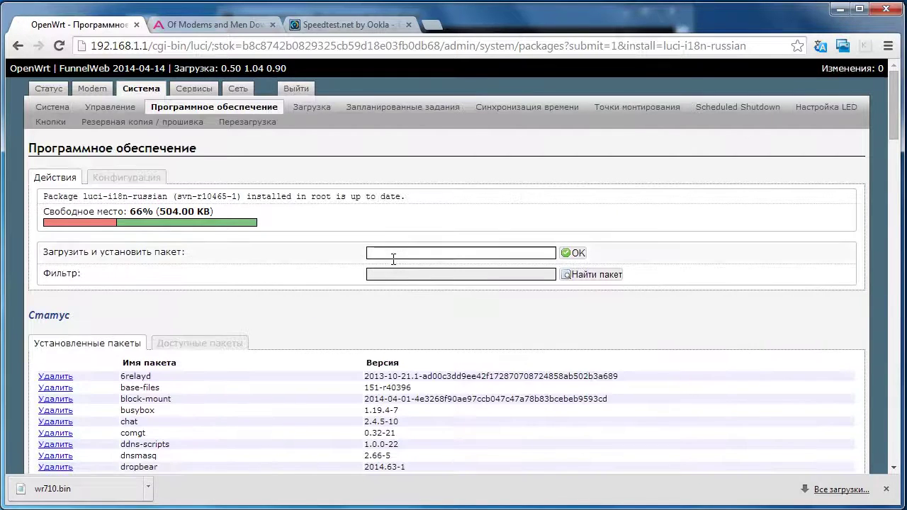
- Review the router's status overview, covering system, memory, network, DHCP leases, Wi-Fi and connected clients
{"action": "left_click", "coordinate": [51, 89]}
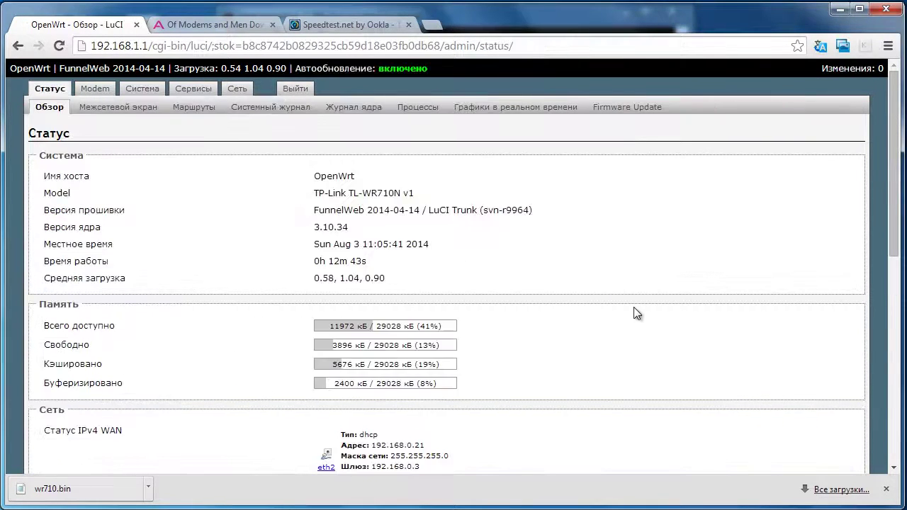
{"action": "scroll", "coordinate": [629, 315], "scroll_direction": "down", "scroll_amount": 2}
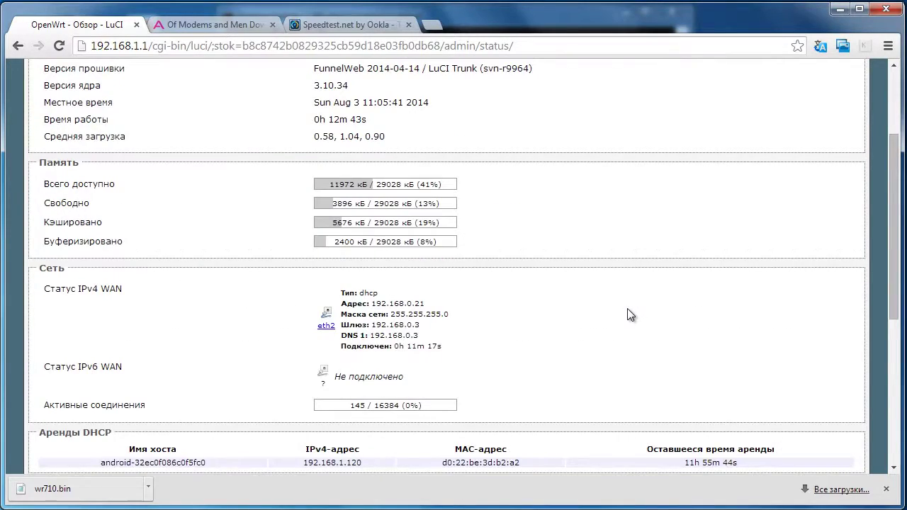
{"action": "scroll", "coordinate": [628, 309], "scroll_direction": "down", "scroll_amount": 3}
{"action": "scroll", "coordinate": [628, 311], "scroll_direction": "down", "scroll_amount": 2}
{"action": "scroll", "coordinate": [628, 311], "scroll_direction": "up", "scroll_amount": 1}
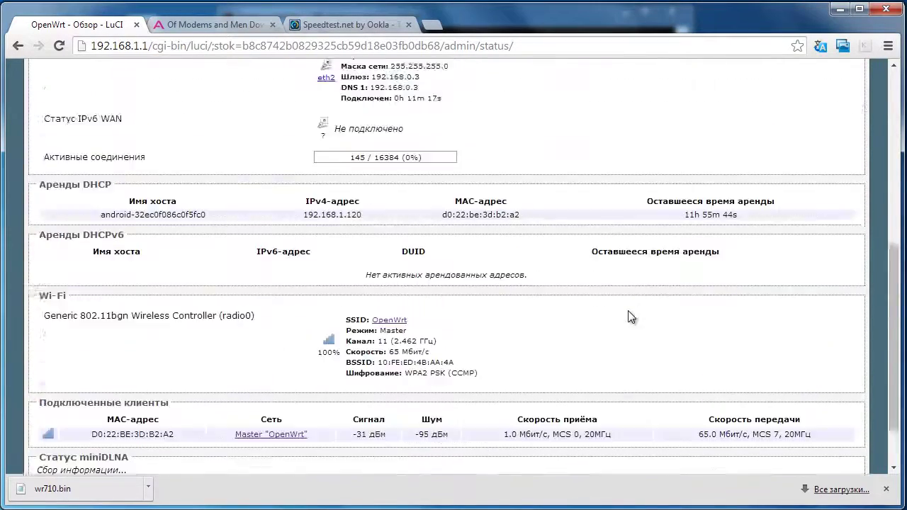
{"action": "scroll", "coordinate": [628, 310], "scroll_direction": "up", "scroll_amount": 5}
- Look through the Modem, System and Services sections of the router interface, including the network shares page
{"action": "left_click", "coordinate": [93, 89]}
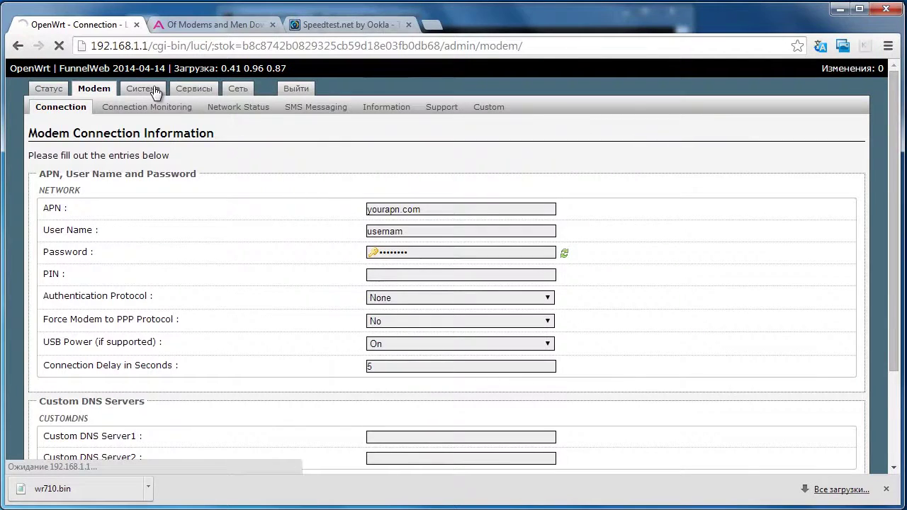
{"action": "left_click", "coordinate": [156, 90]}
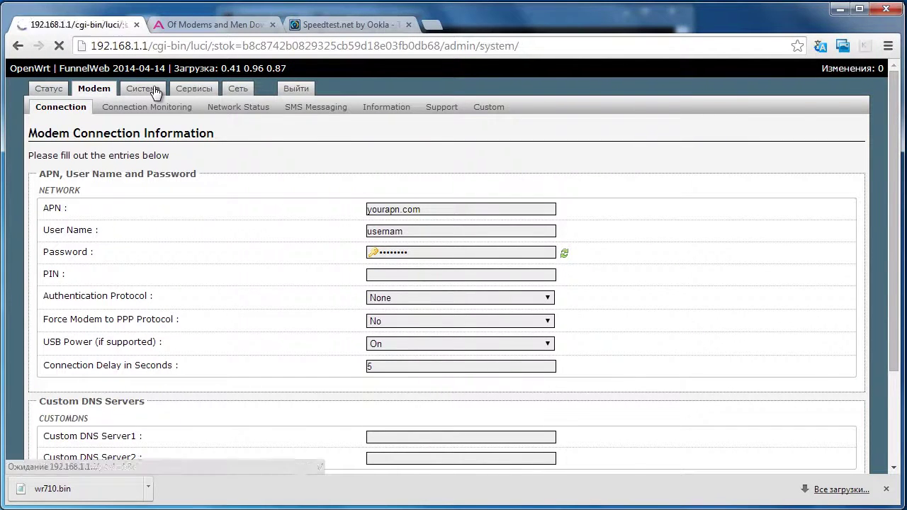
{"action": "left_click", "coordinate": [204, 90]}
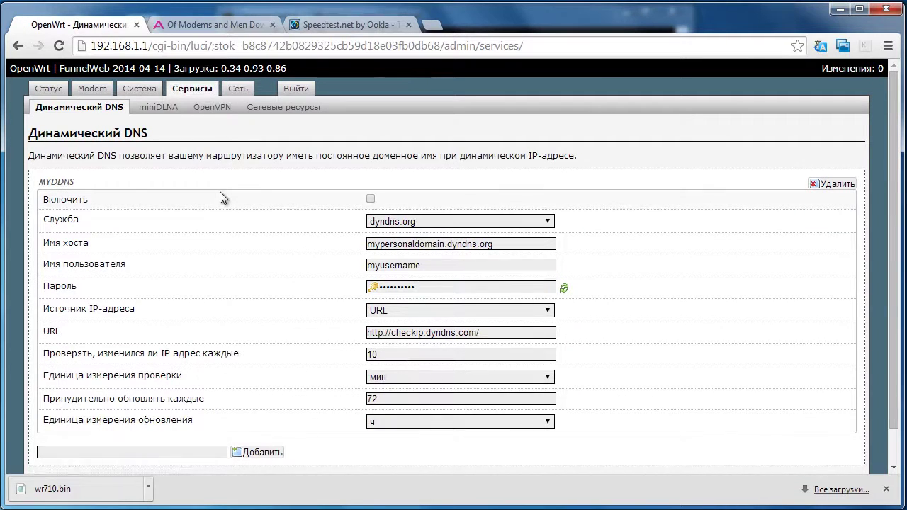
{"action": "left_click", "coordinate": [282, 107]}
- Set the LAN interface's IPv4 address to 192.168.123.1, then save and apply the network settings
{"action": "left_click", "coordinate": [244, 90]}
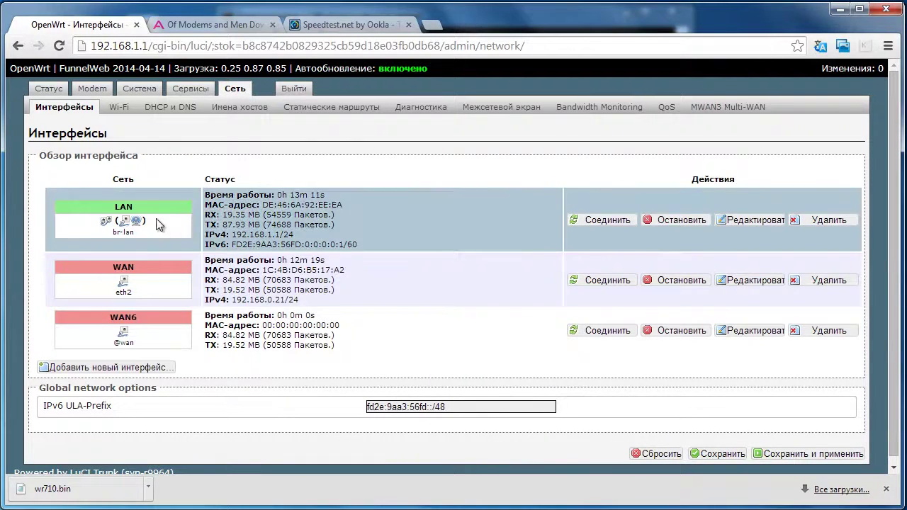
{"action": "left_click", "coordinate": [752, 221]}
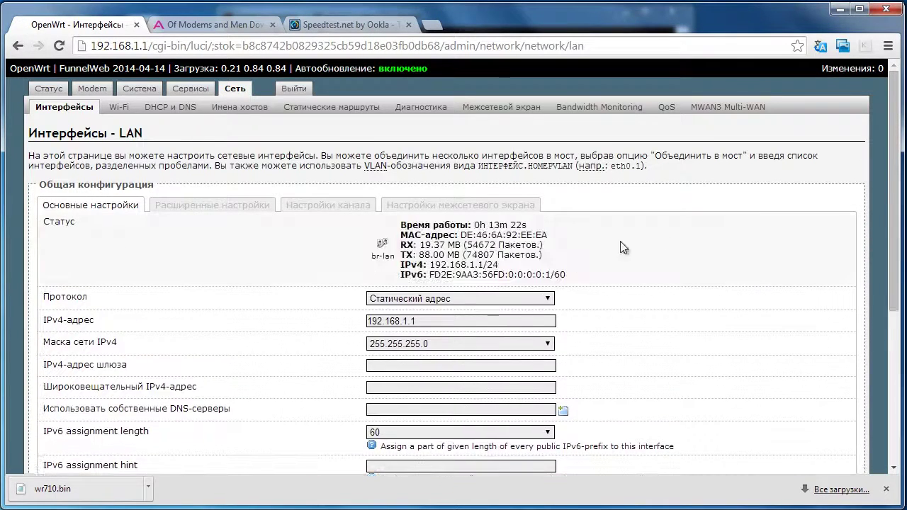
{"action": "left_click", "coordinate": [405, 321]}
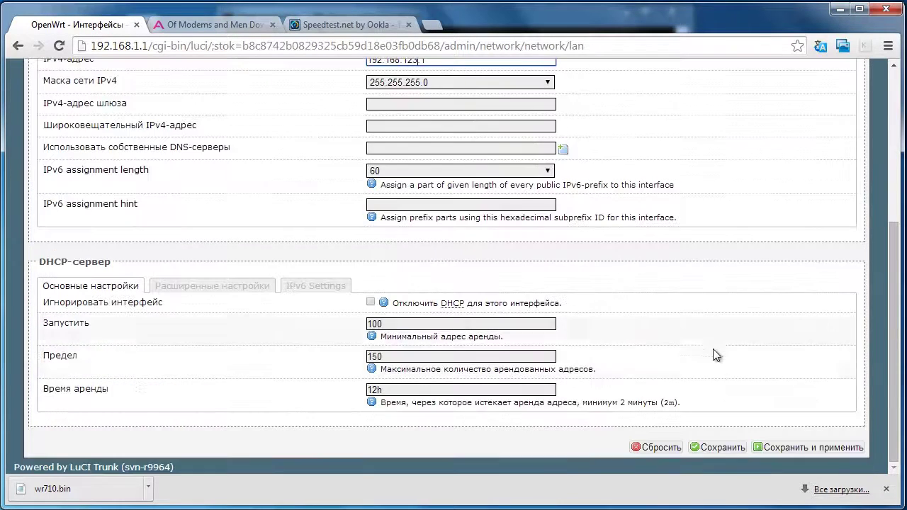
{"action": "scroll", "coordinate": [713, 349], "scroll_direction": "down", "scroll_amount": 4}
{"action": "left_click", "coordinate": [801, 448]}
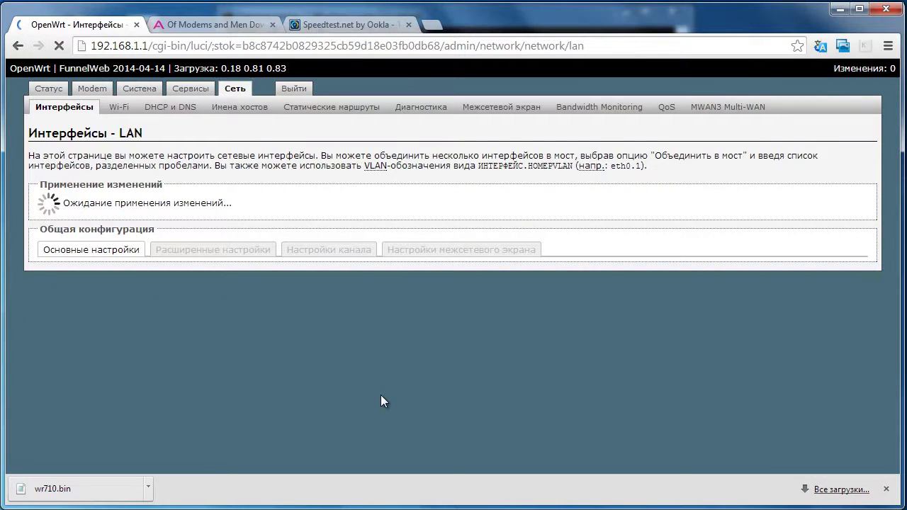
- Open the router interface at 192.168.123.1 and log in as root with the account password
{"action": "left_click", "coordinate": [204, 56]}
{"action": "type", "text": "192.168.12"}
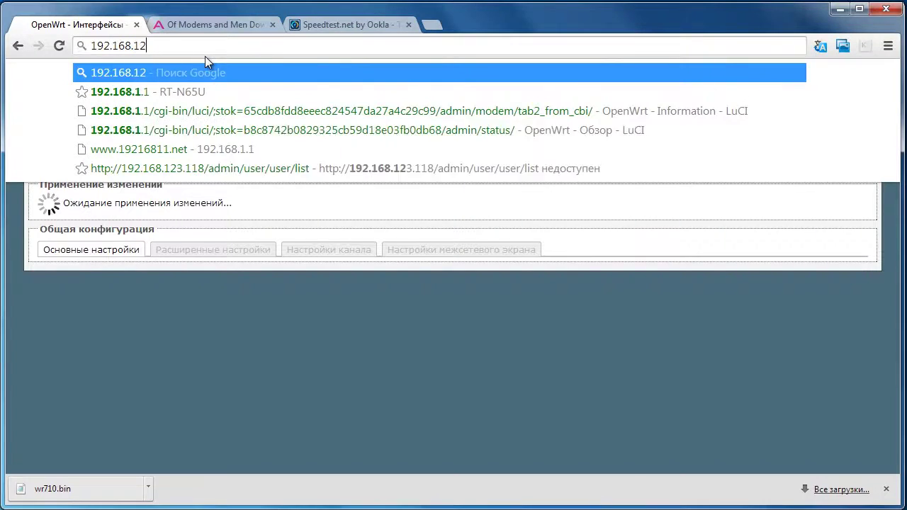
{"action": "type", "text": "3.1"}
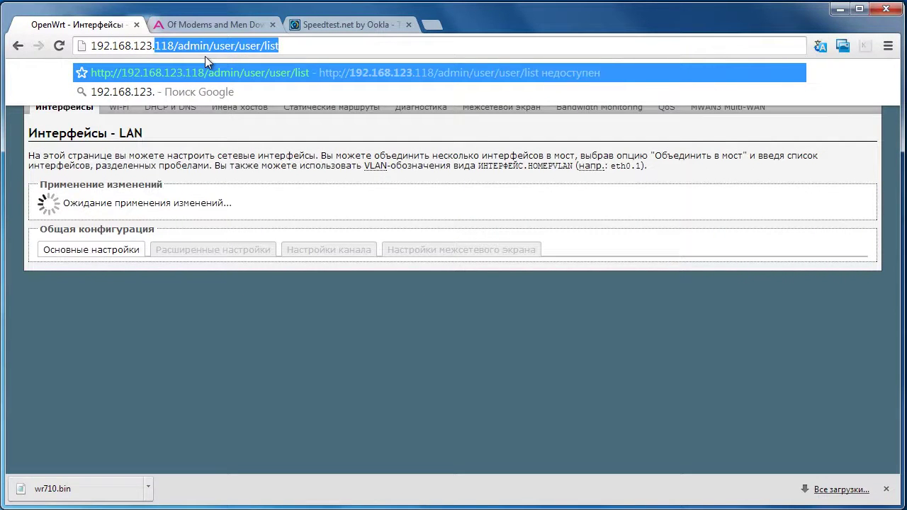
{"action": "key", "text": "Return"}
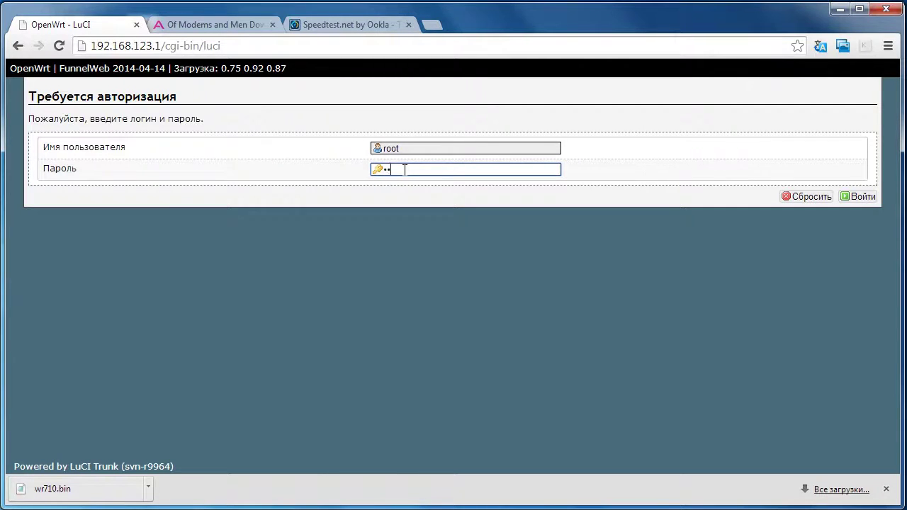
{"action": "key", "text": "Return"}
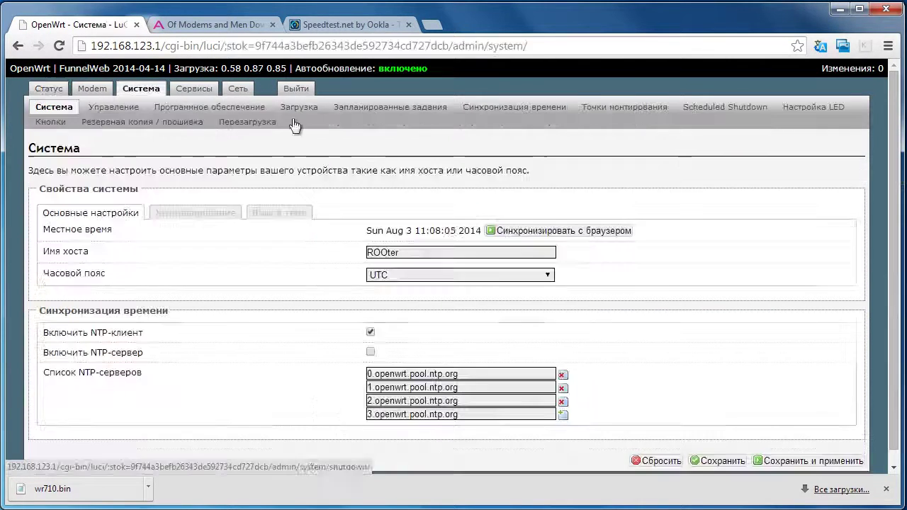
- Flash the factory image wr710.bin over the current firmware with keeping settings turned off, and proceed past the verification page
{"action": "left_click", "coordinate": [159, 123]}
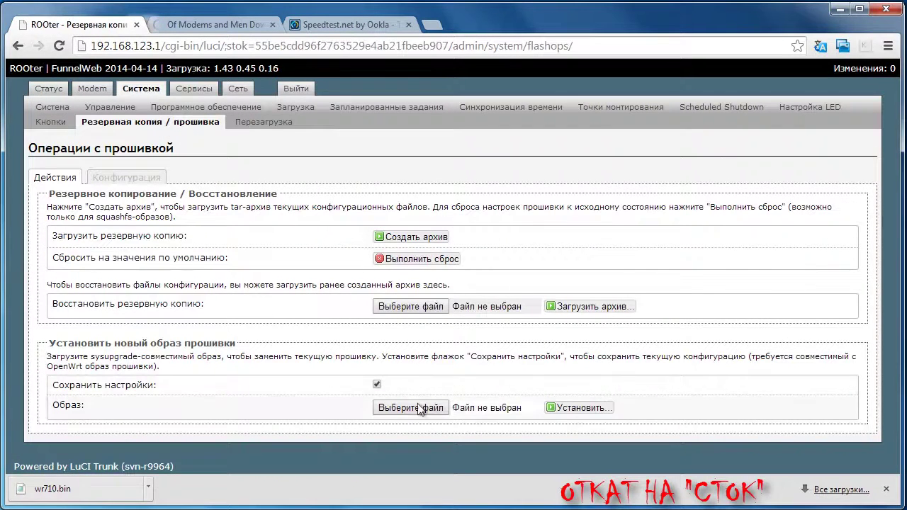
{"action": "left_click", "coordinate": [408, 407]}
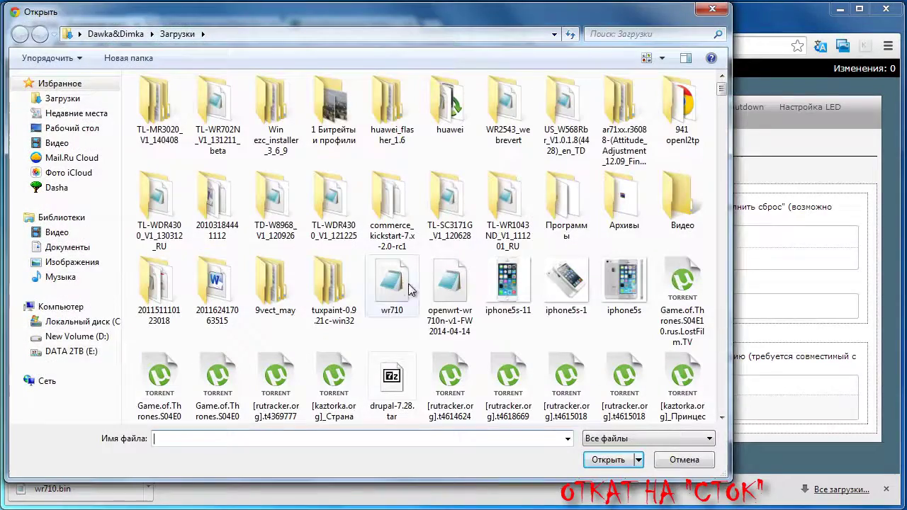
{"action": "double_click", "coordinate": [409, 286]}
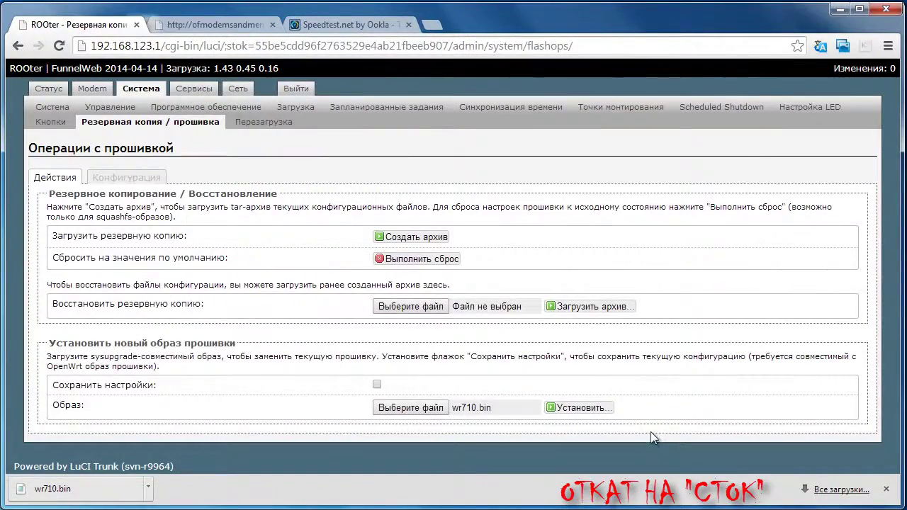
{"action": "left_click", "coordinate": [589, 410]}
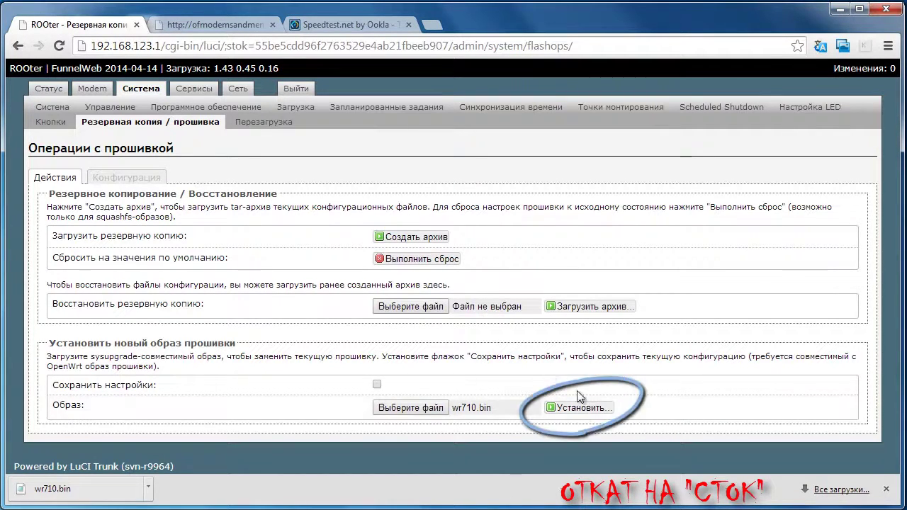
{"action": "left_click", "coordinate": [582, 412]}
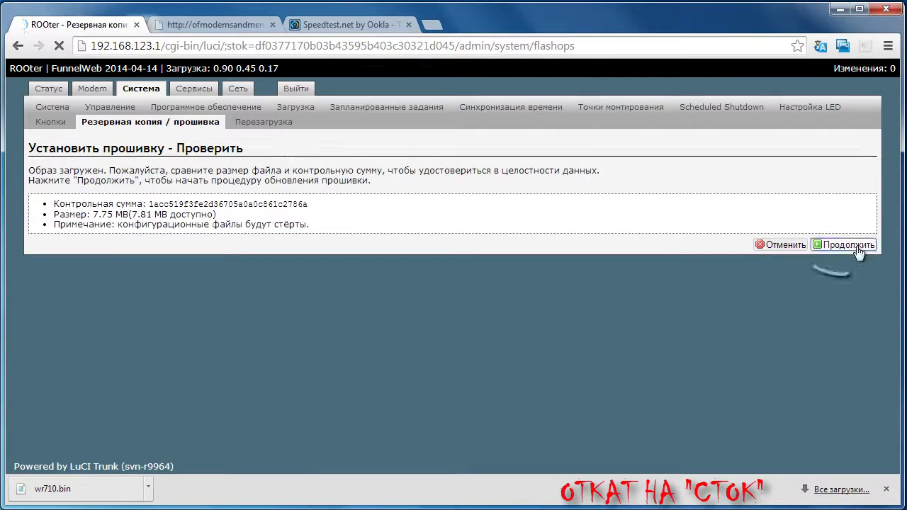
{"action": "left_click", "coordinate": [858, 248]}
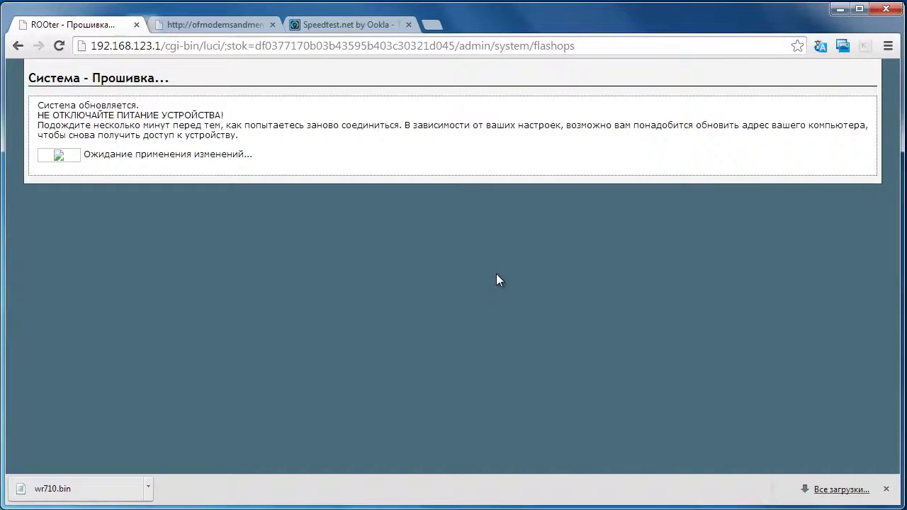
- In the command prompt, ping 192.168.0.254 continuously and run ipconfig in a second console window
{"action": "type", "text": "p"}
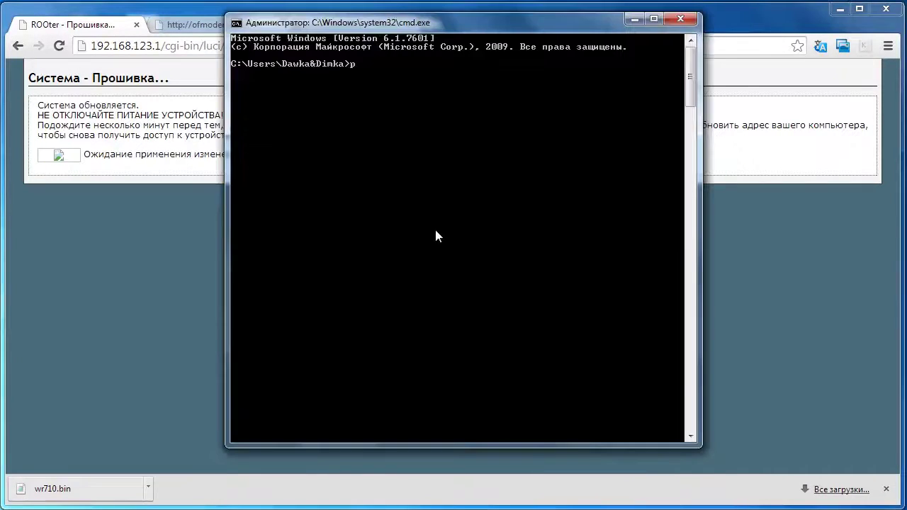
{"action": "type", "text": "ing 192.168.123.1"}
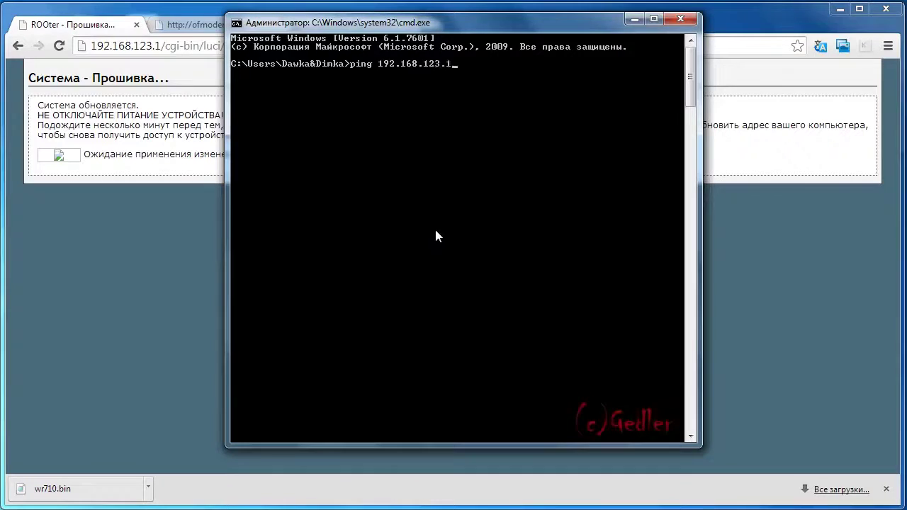
{"action": "type", "text": "0.254 -t"}
{"action": "key", "text": "Return"}
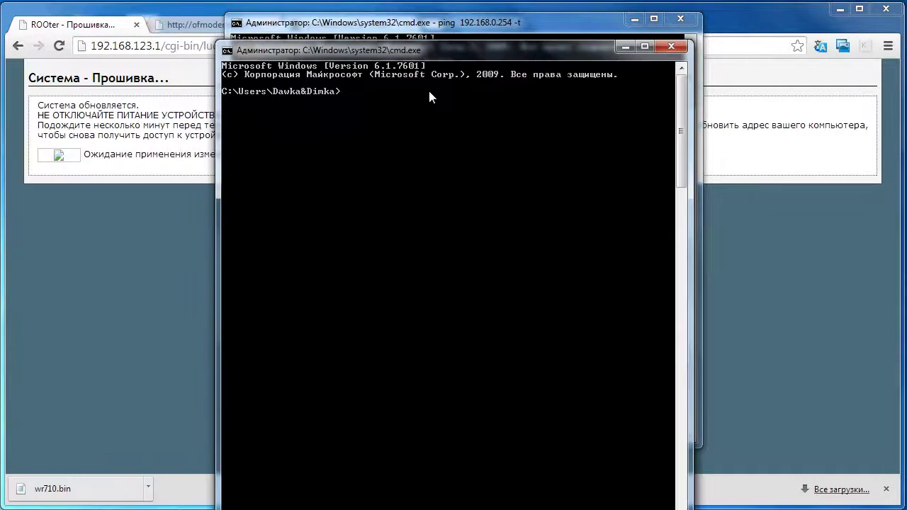
{"action": "type", "text": "ipconfig"}
{"action": "key", "text": "Return"}
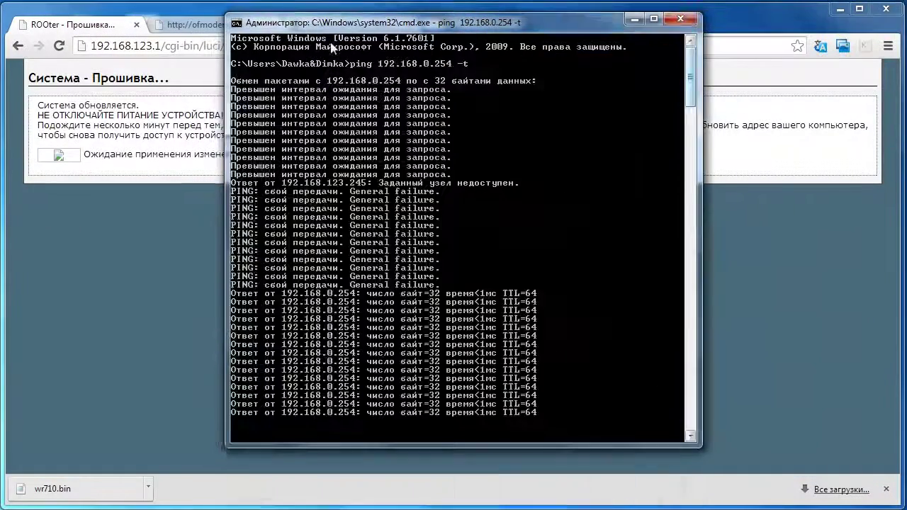
- Switch back to the browser and open the router's factory interface at 192.168.0.254
{"action": "key", "text": "alt+Tab"}
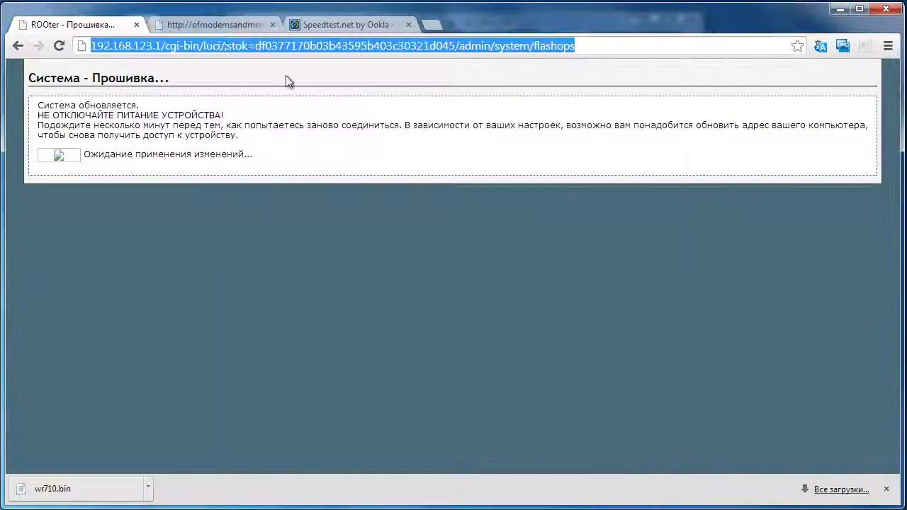
{"action": "type", "text": "192.168.0.254"}
{"action": "key", "text": "Return"}
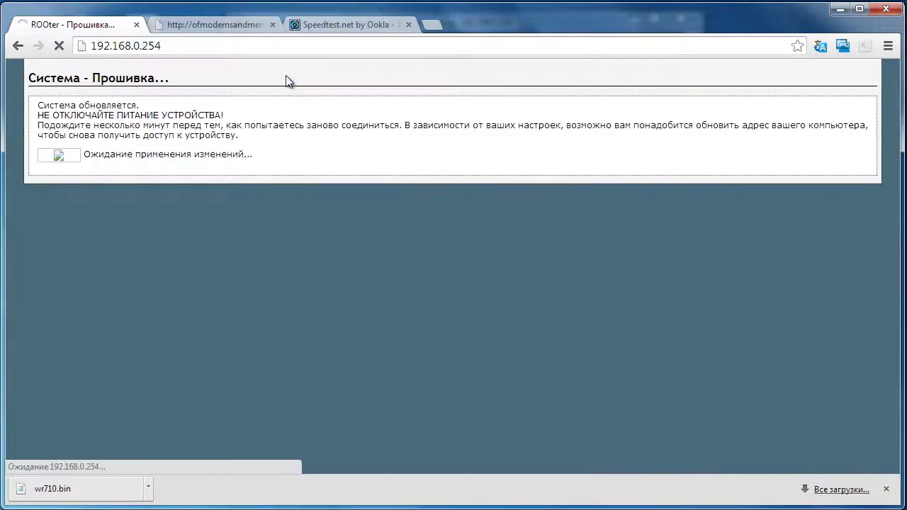